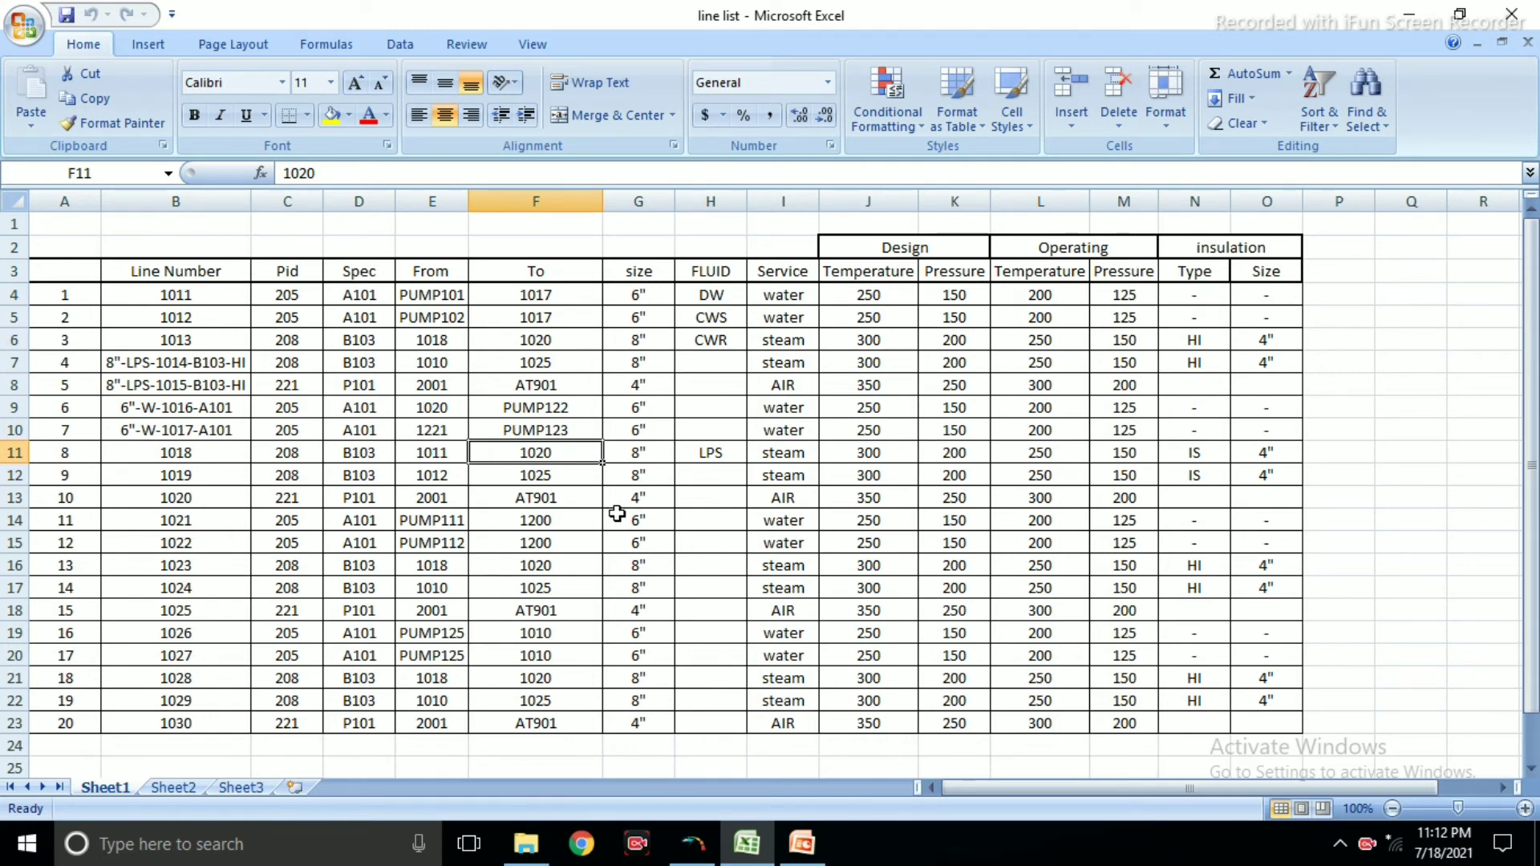
Examine the line list's column headings, from Line Number through FLUID to the Design, Operating and insulation groups.
click(196, 274)
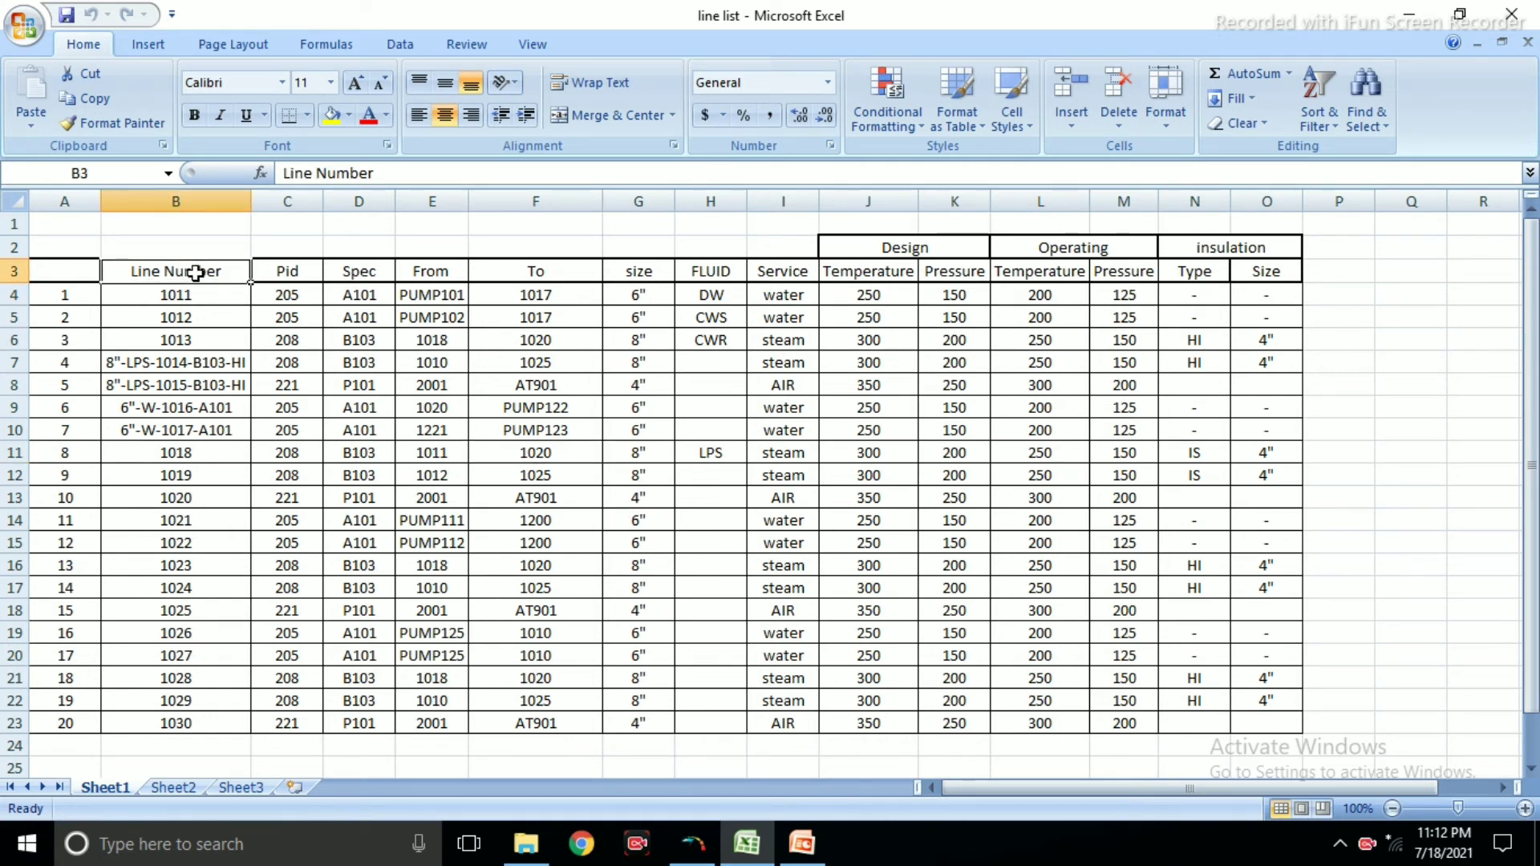
click(285, 273)
click(351, 273)
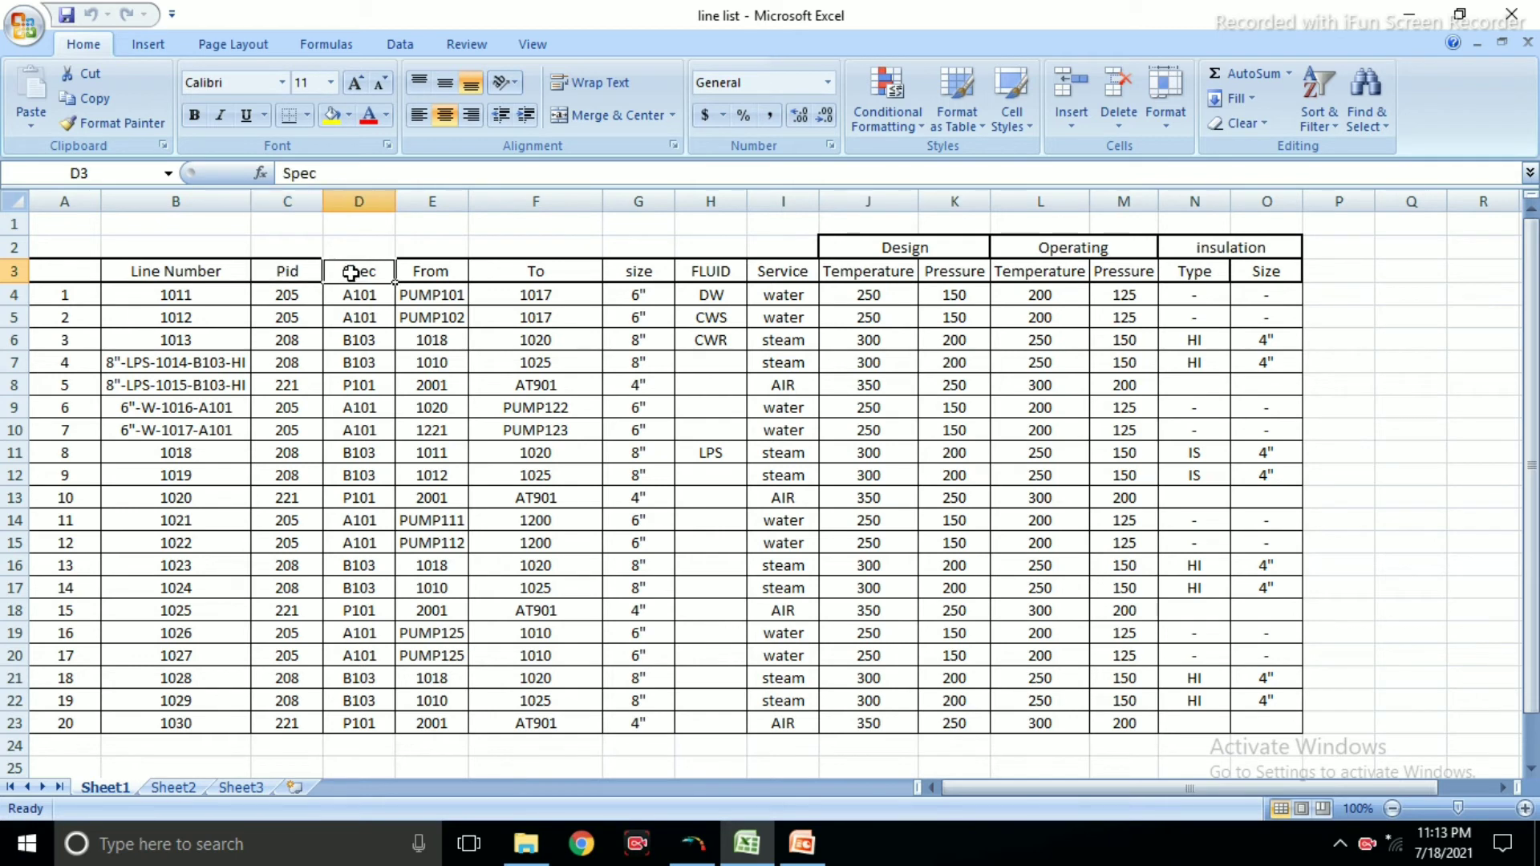
click(428, 276)
click(529, 270)
click(650, 275)
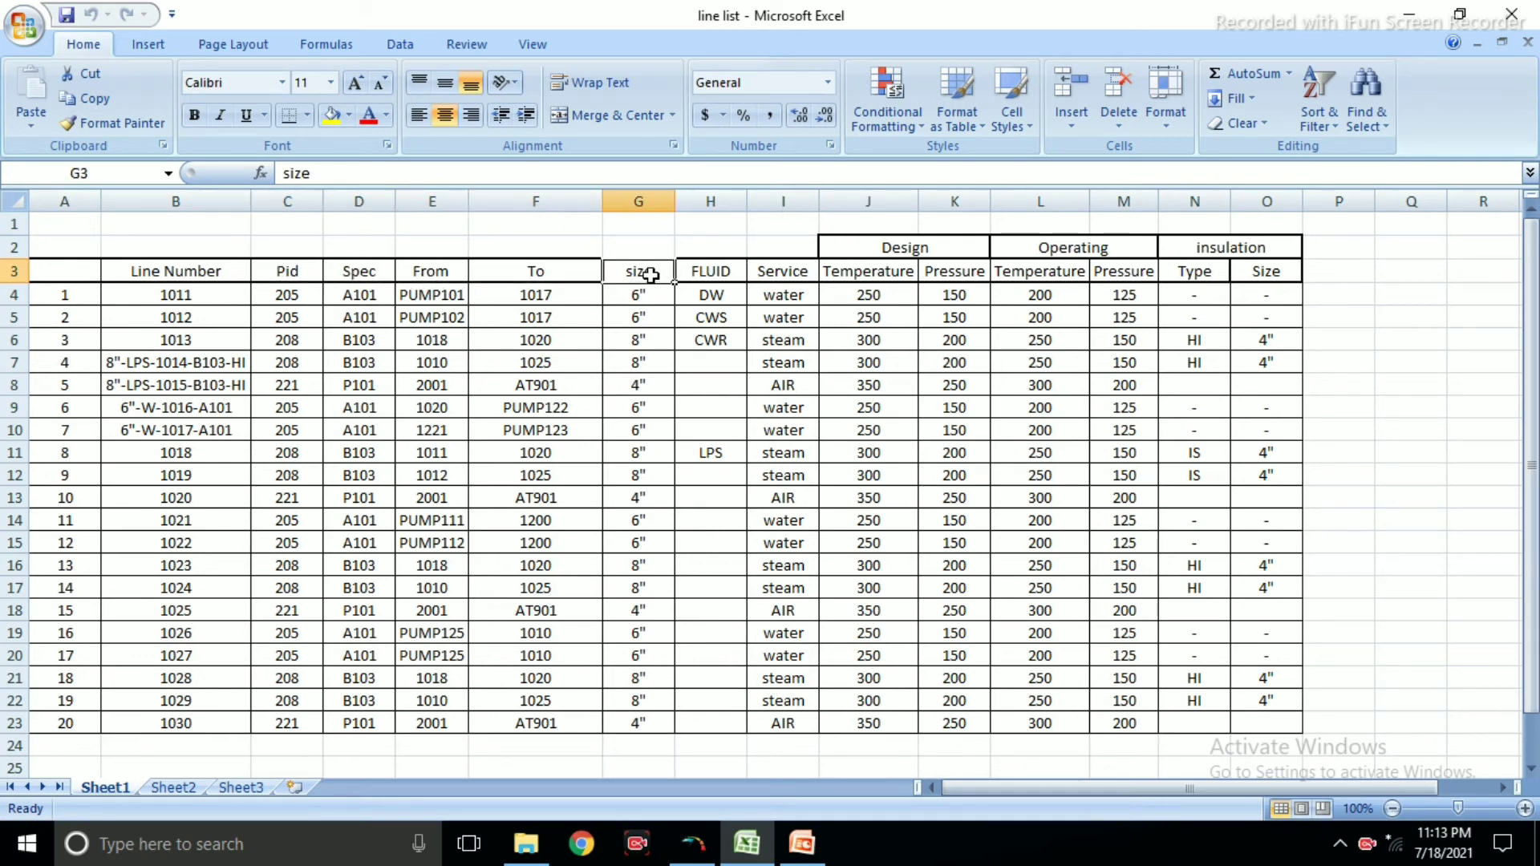
click(704, 268)
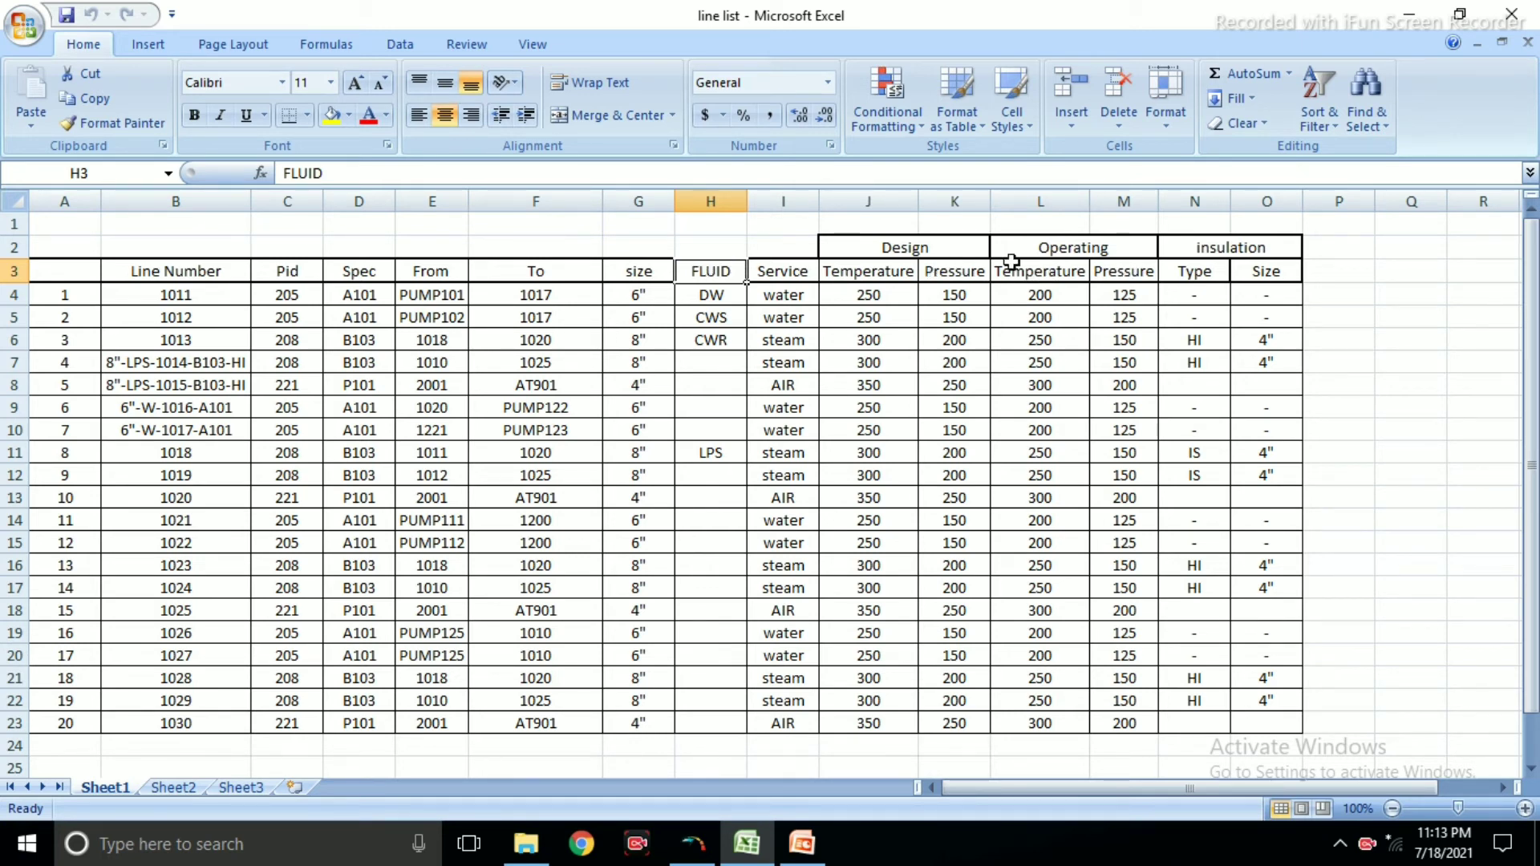
click(886, 245)
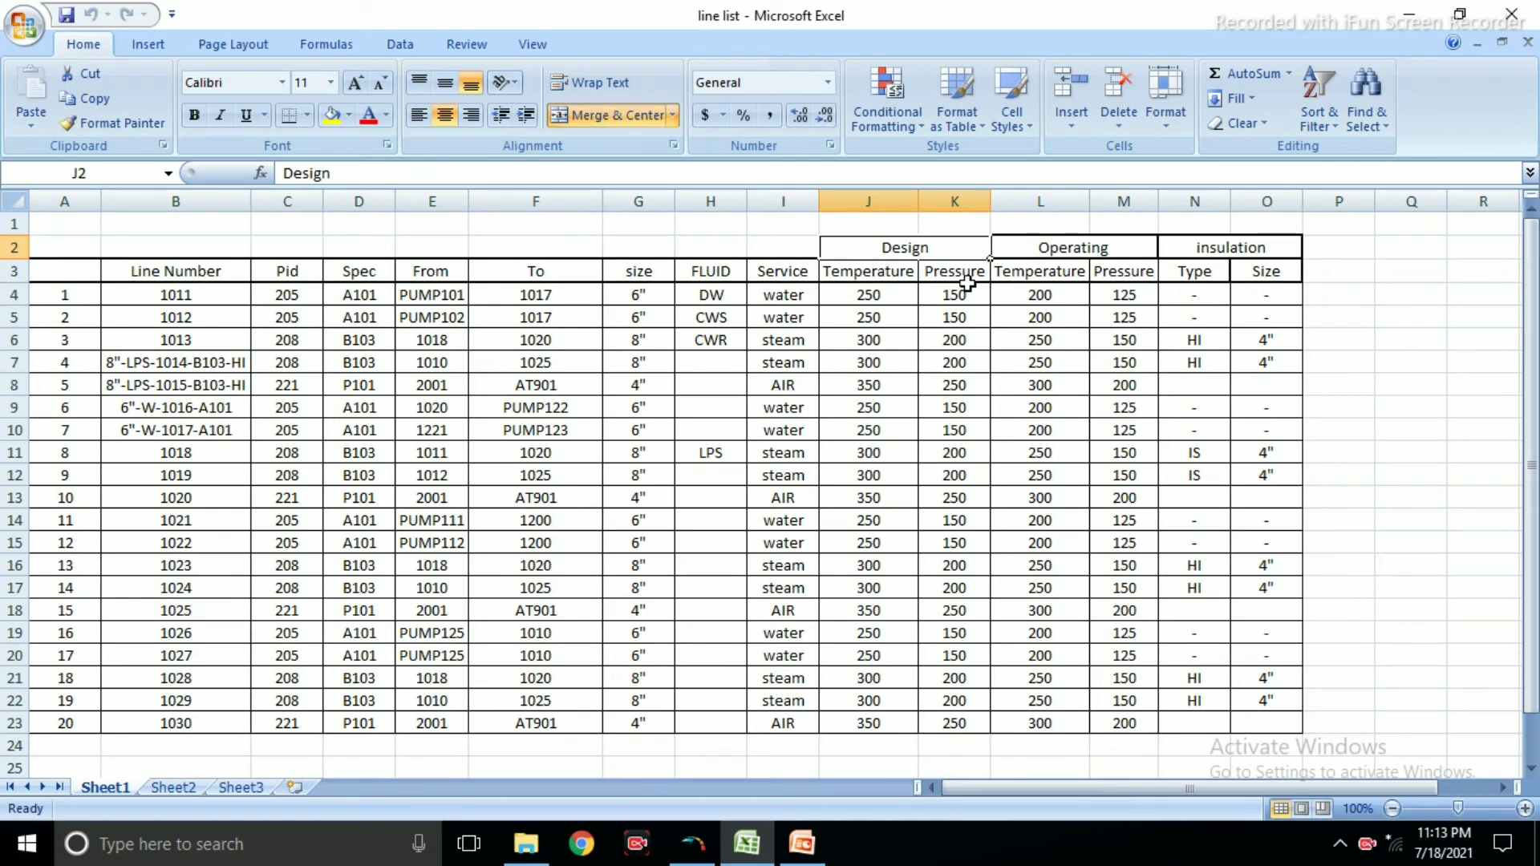
click(1037, 247)
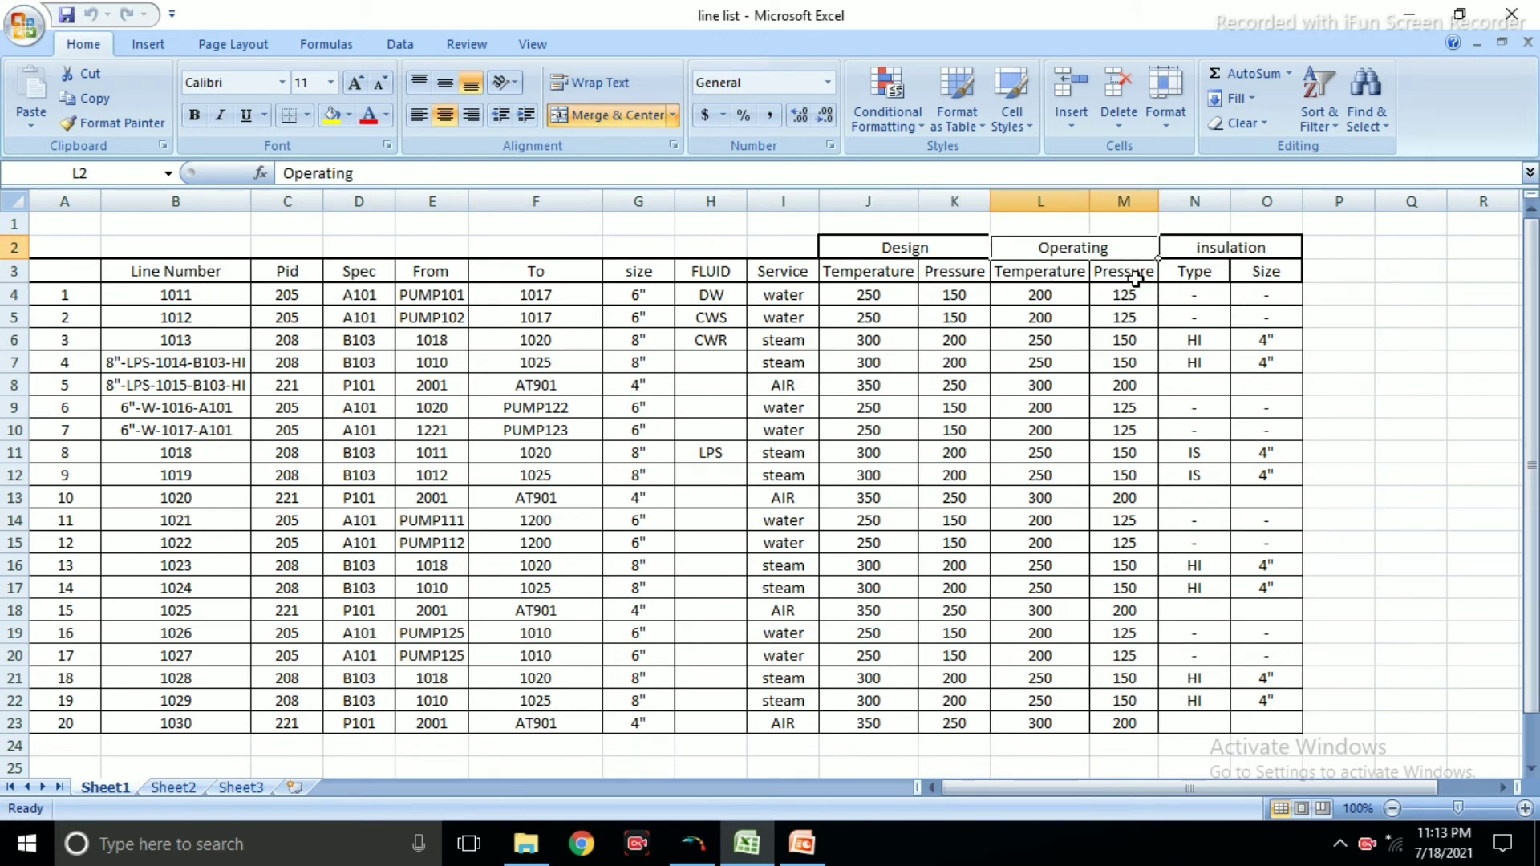
click(1209, 251)
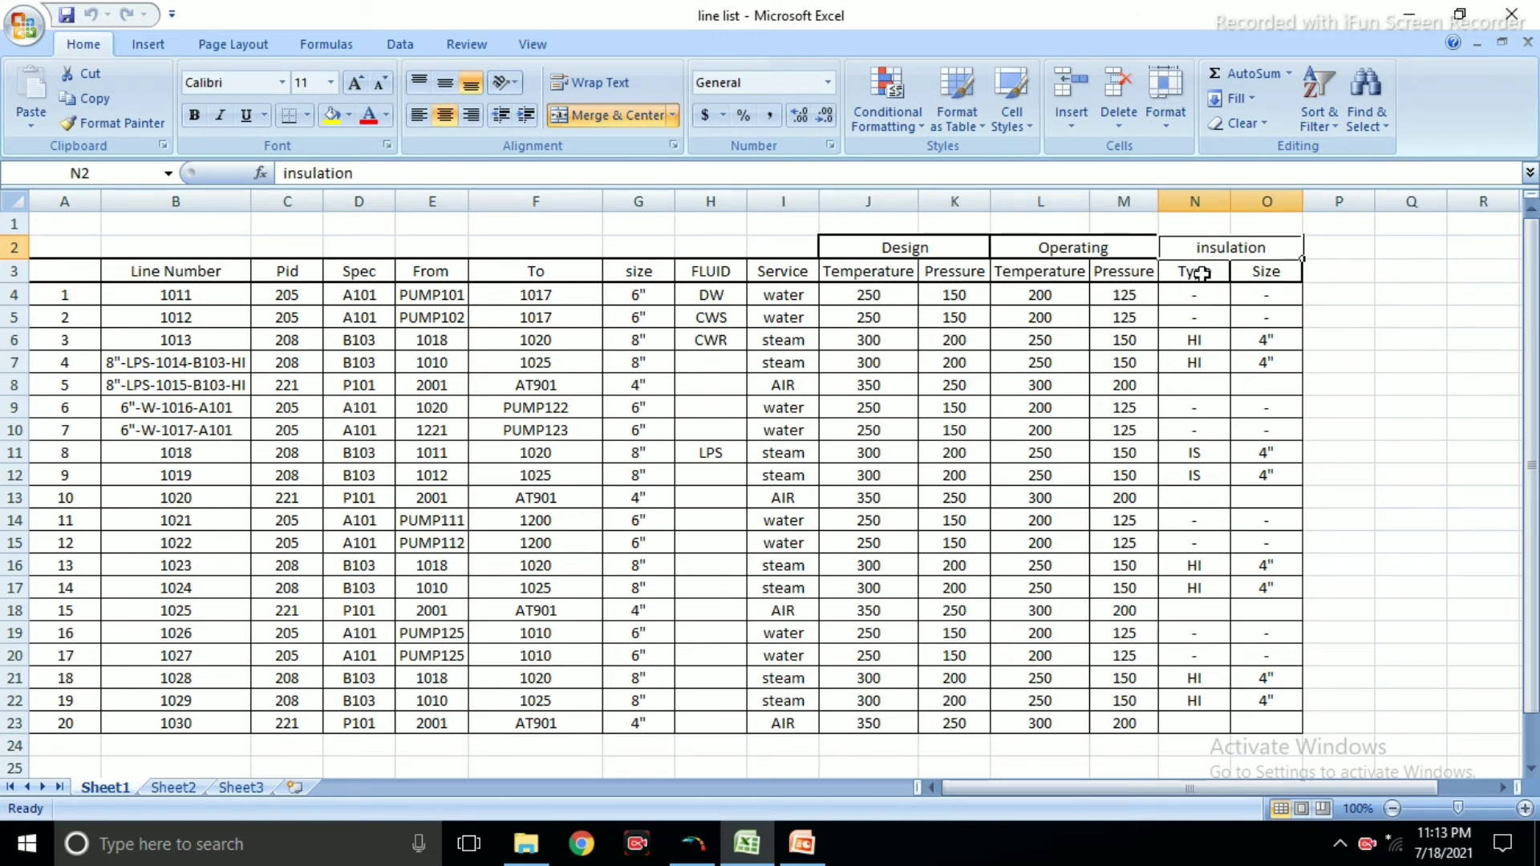
click(1201, 274)
click(1257, 273)
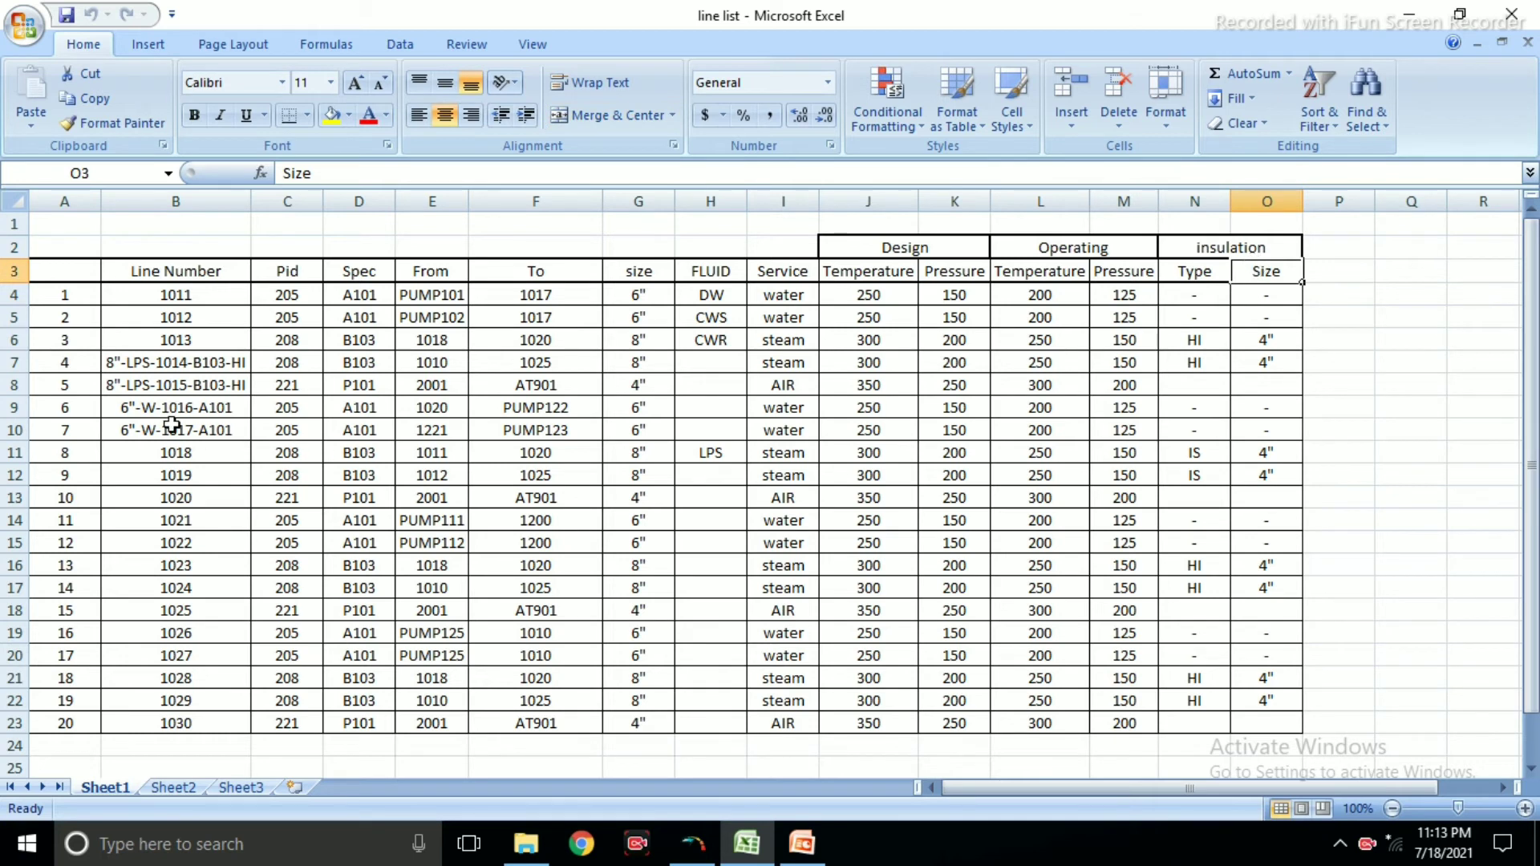
Compare the short line numbers with the full-format ones in the Line Number column.
click(175, 392)
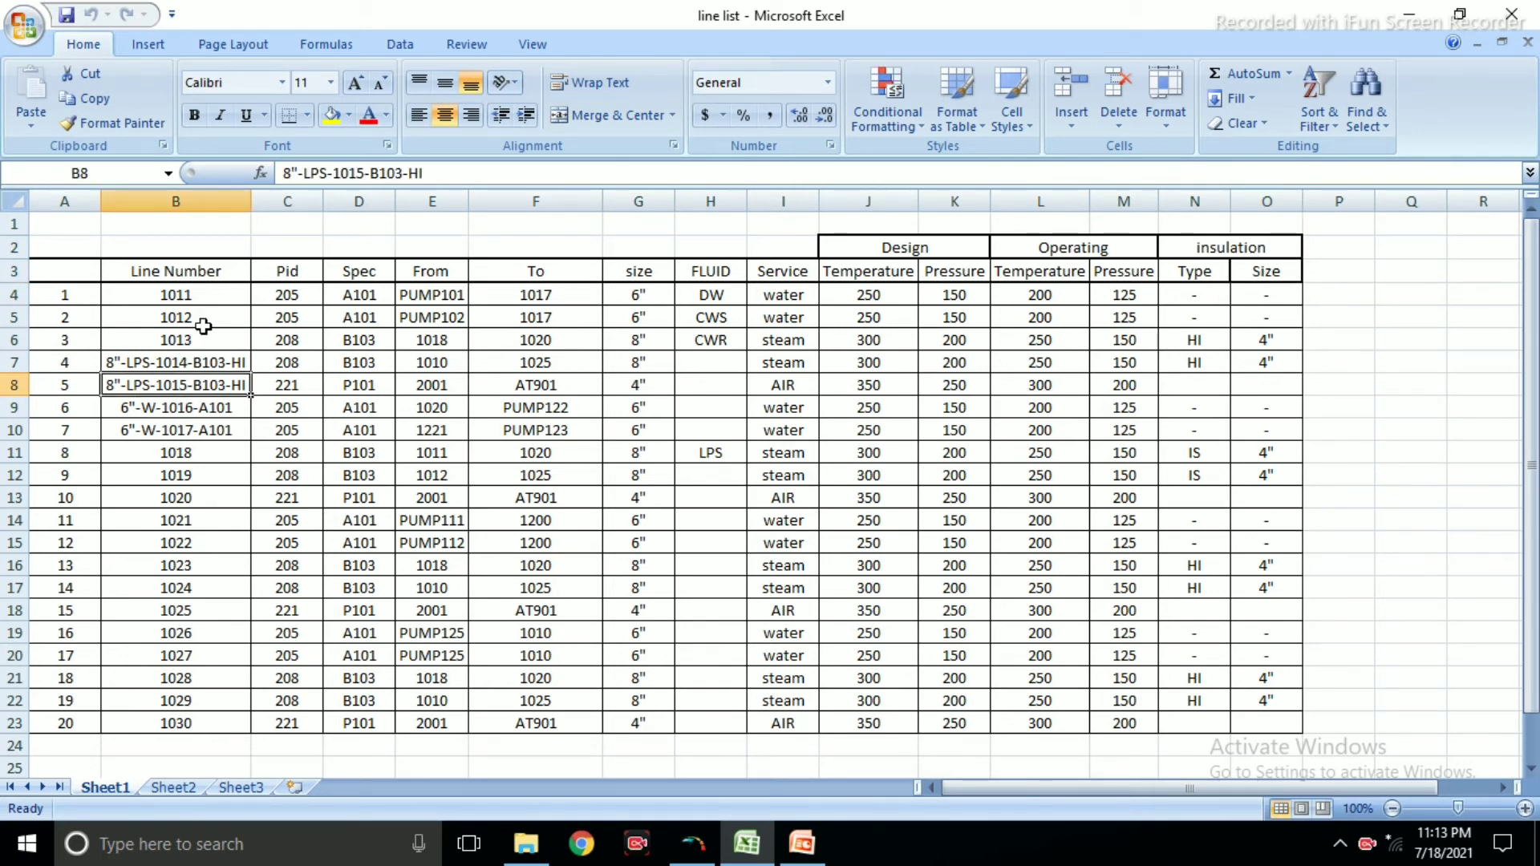
click(210, 294)
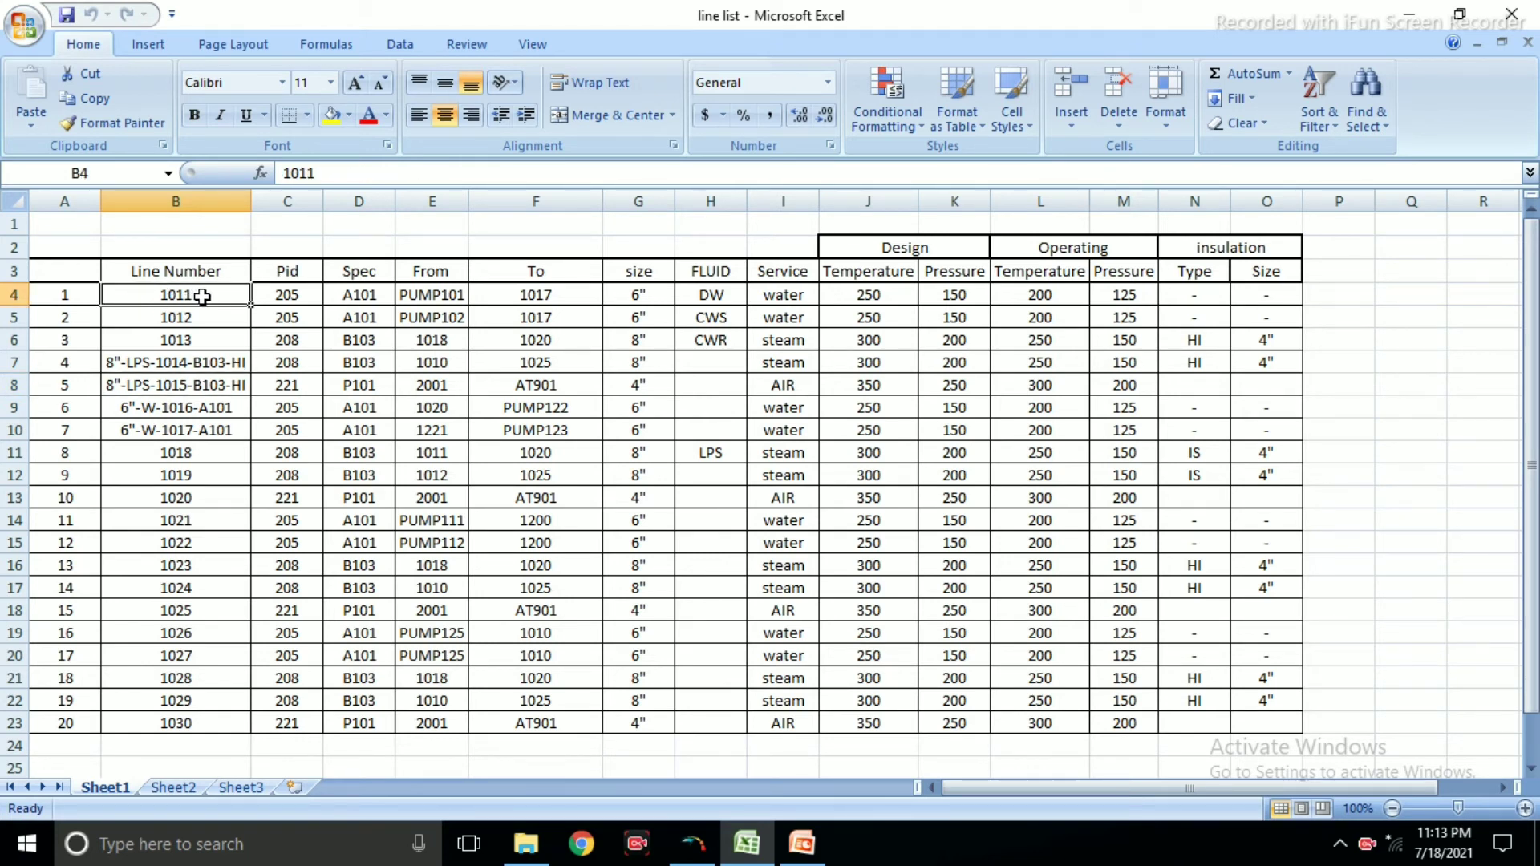
click(120, 363)
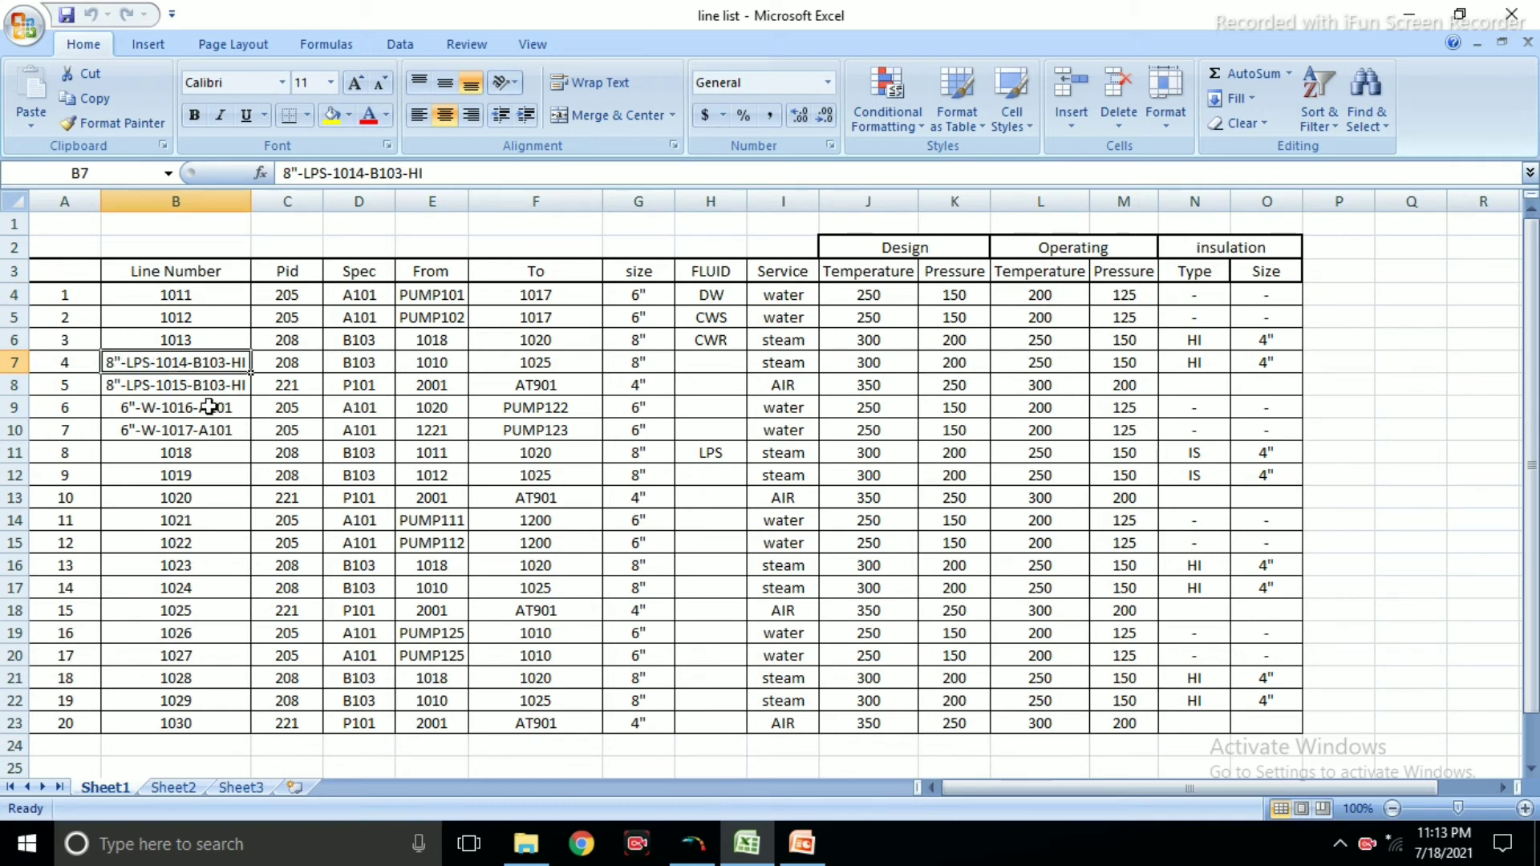
click(204, 296)
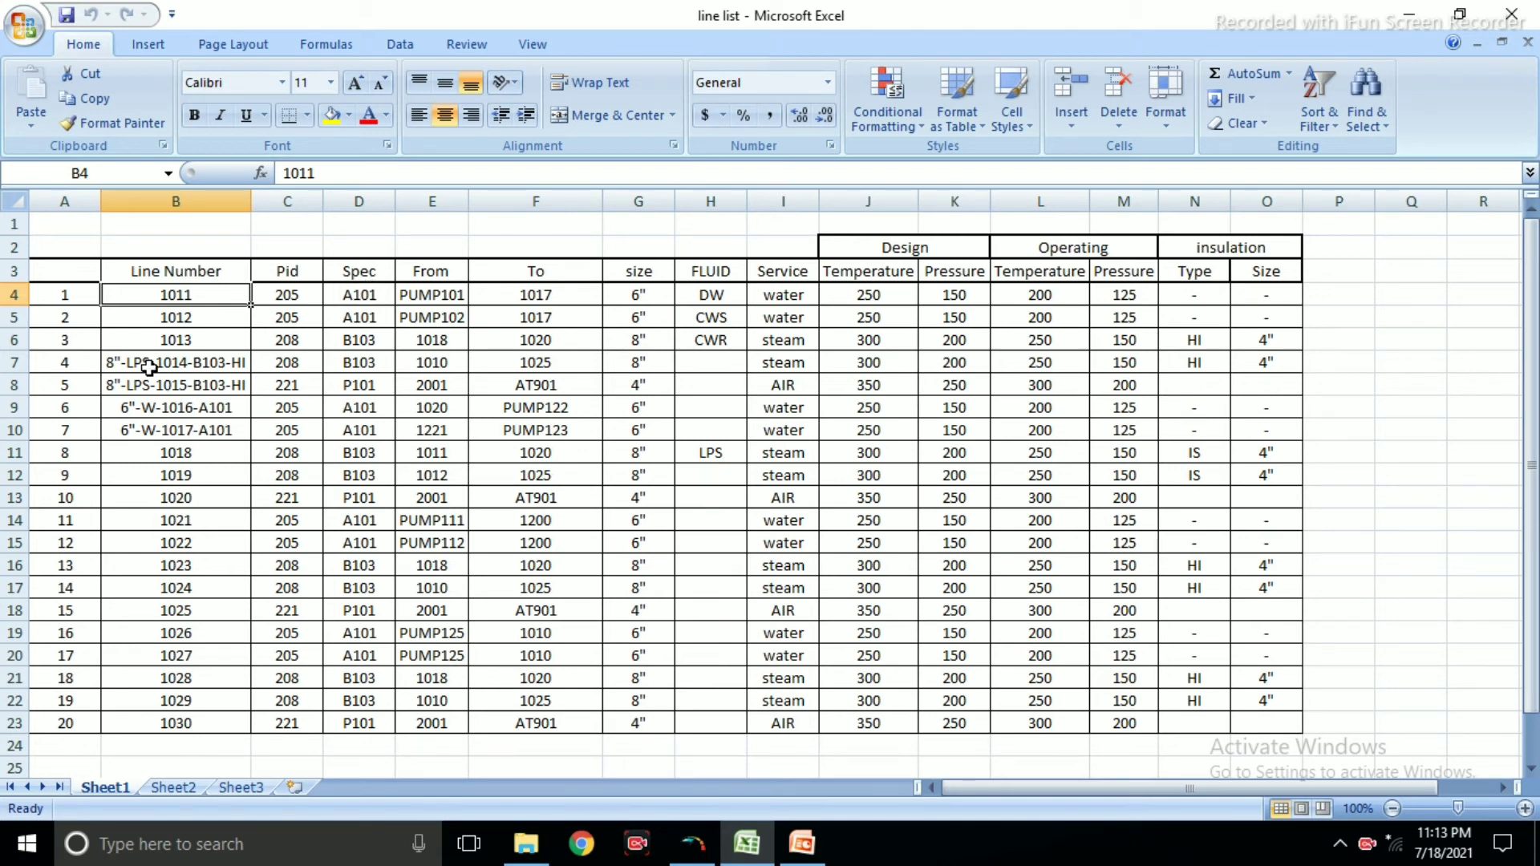
Highlight the entire row of line number 1018 with a yellow fill.
click(191, 452)
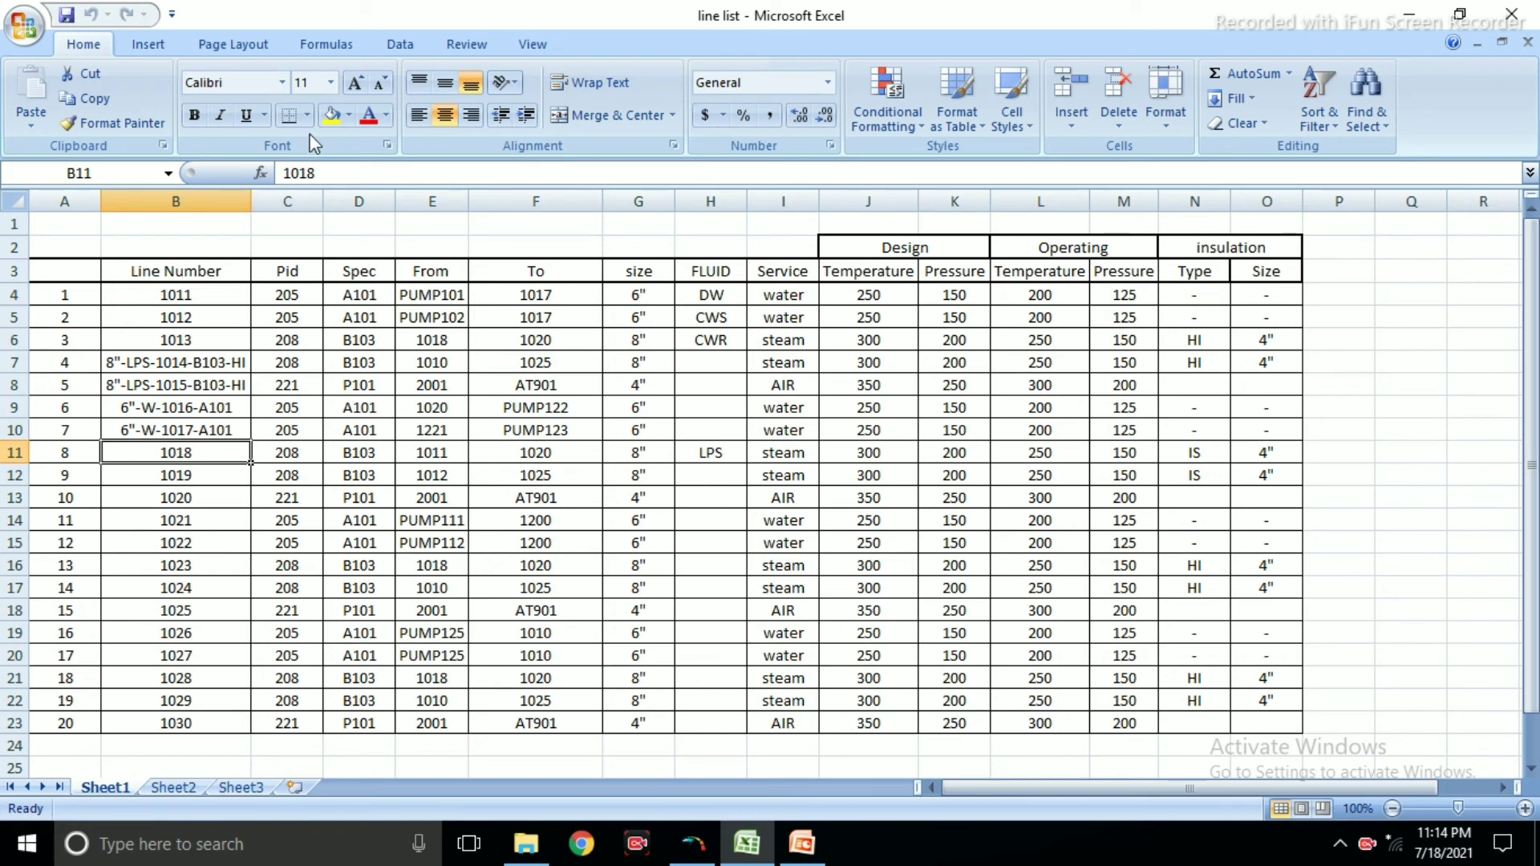
click(330, 115)
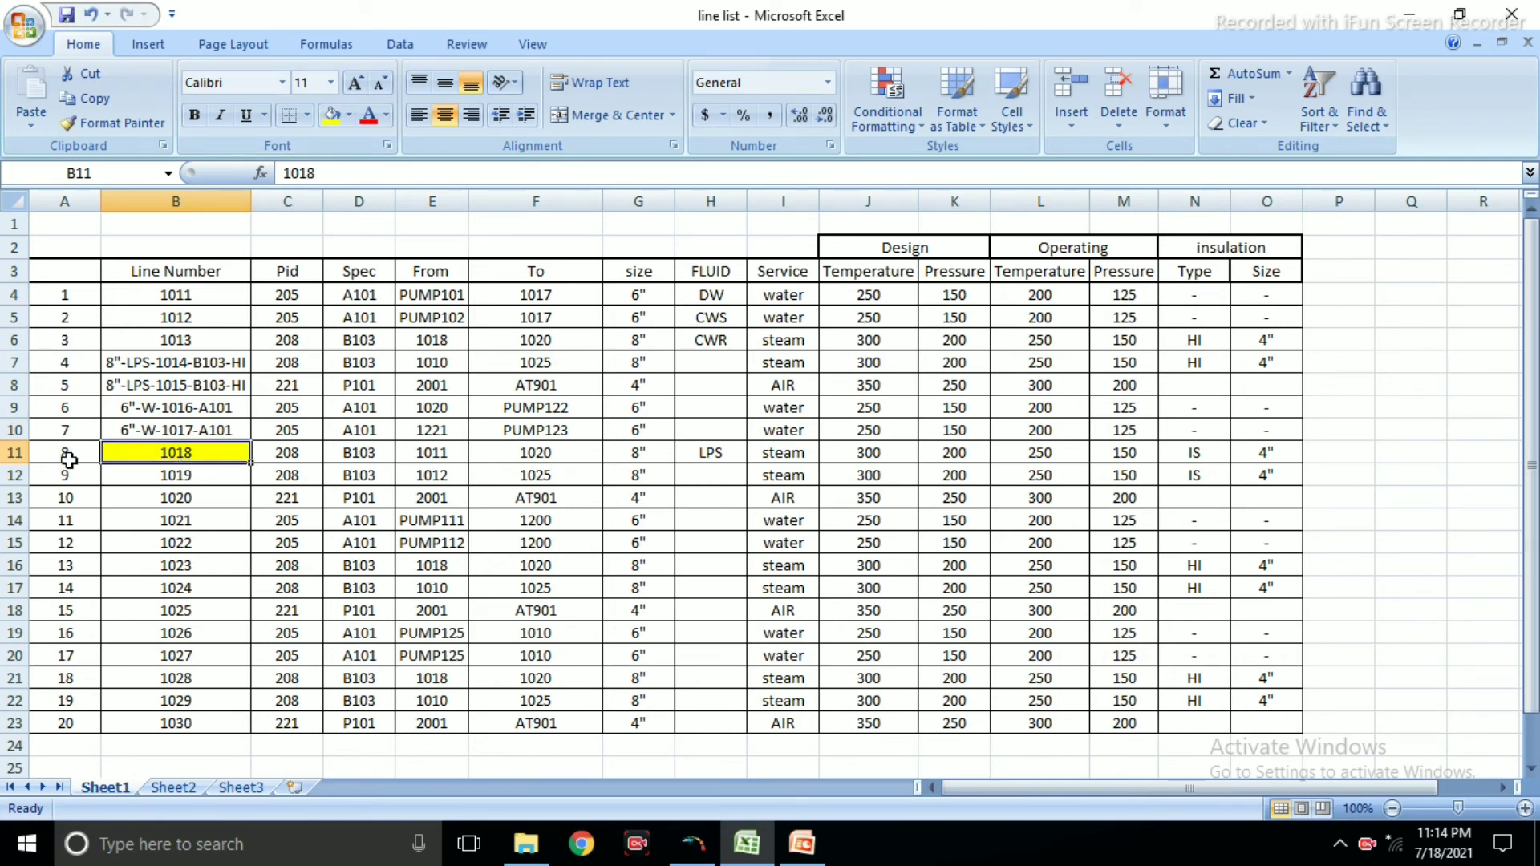
click(18, 453)
click(330, 115)
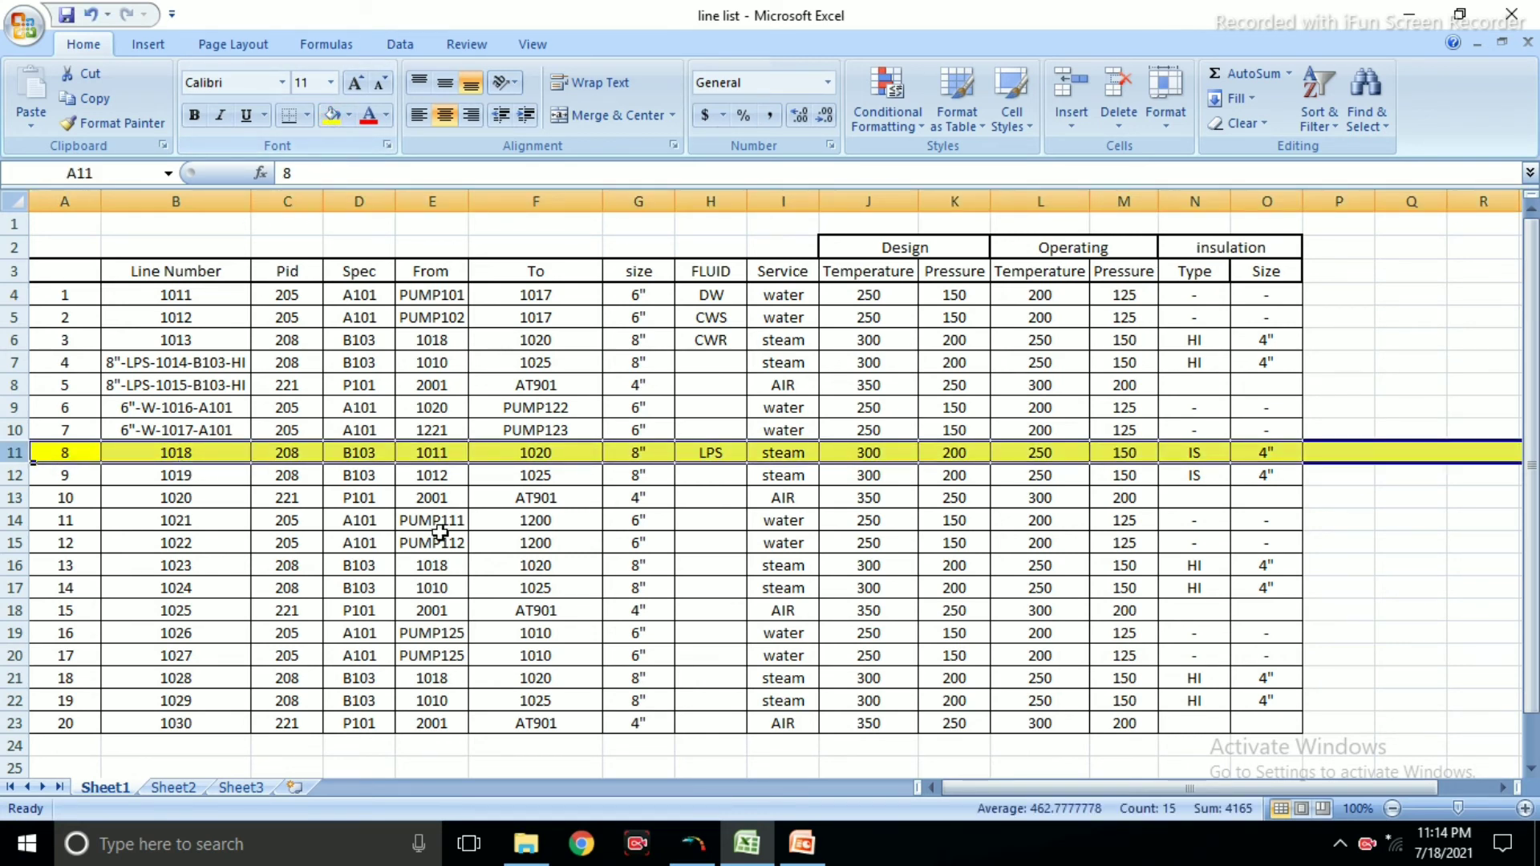
click(431, 565)
Examine the Pid, Spec, From, To and size entries of line 1018.
click(291, 457)
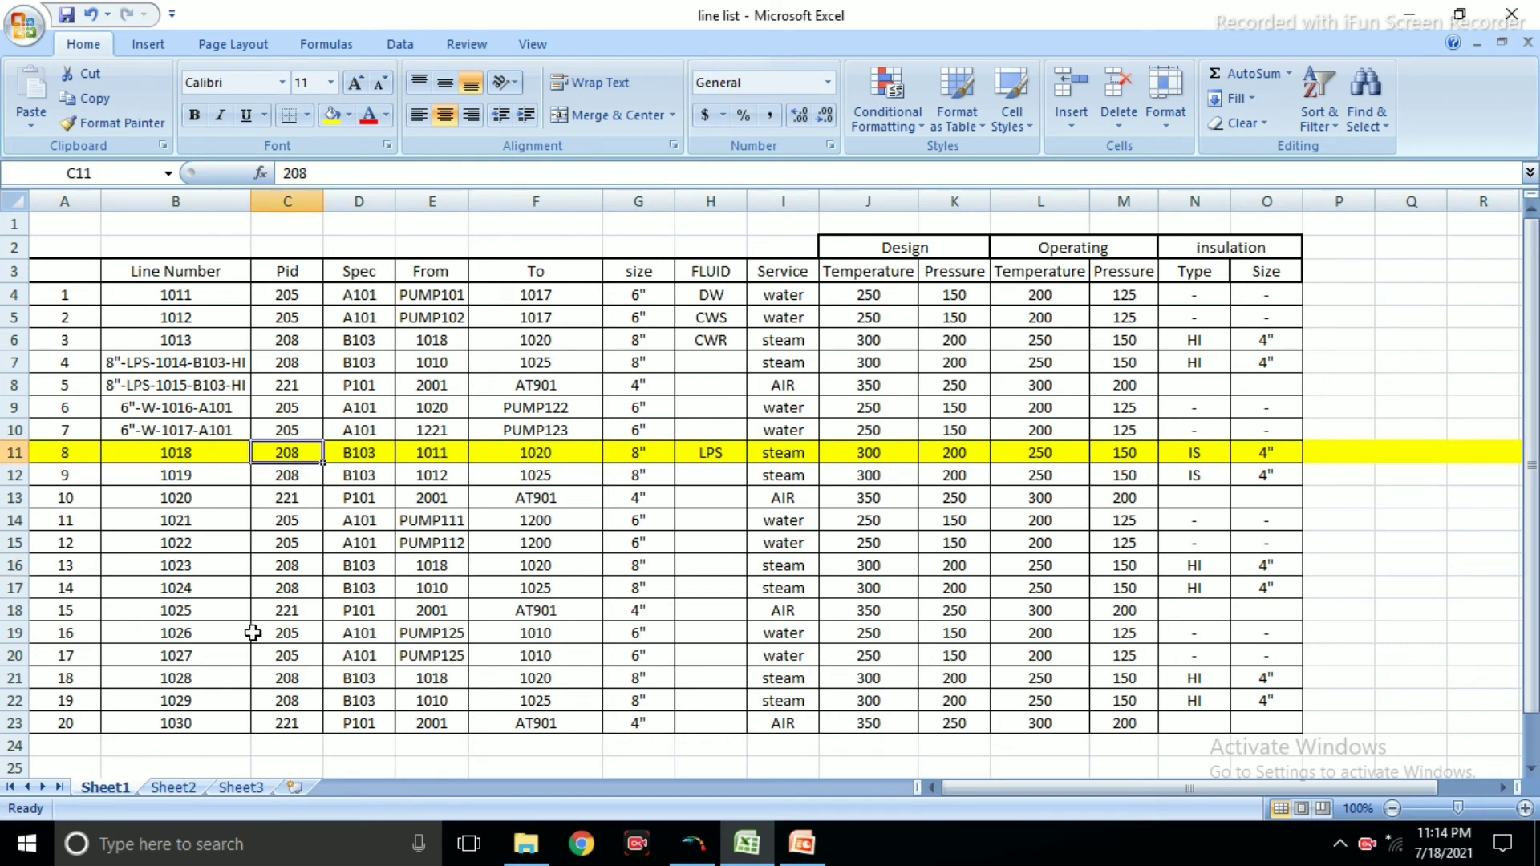
click(300, 273)
click(298, 457)
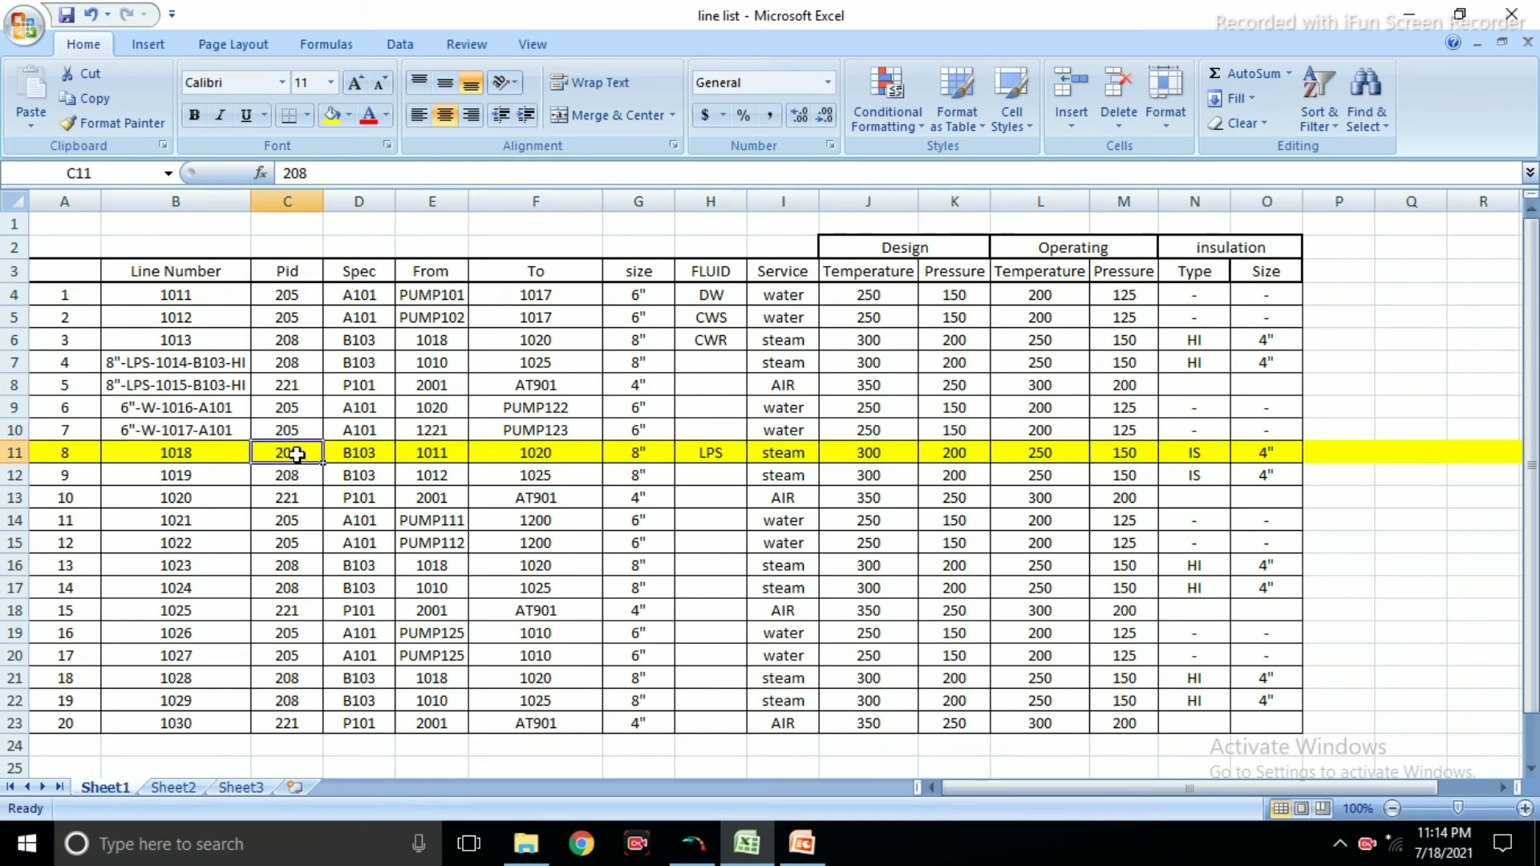
click(361, 455)
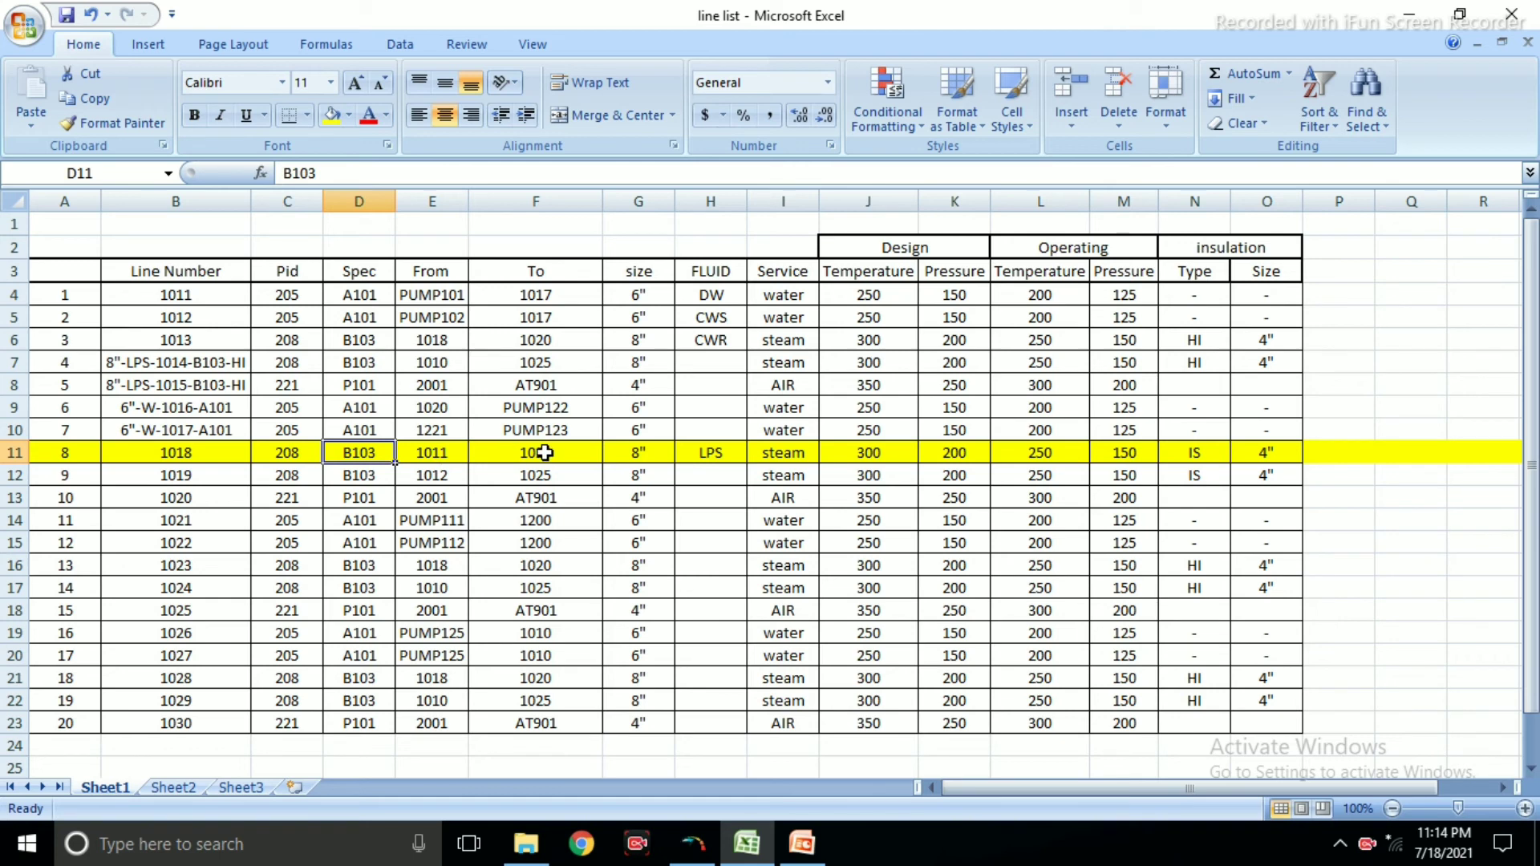
click(437, 452)
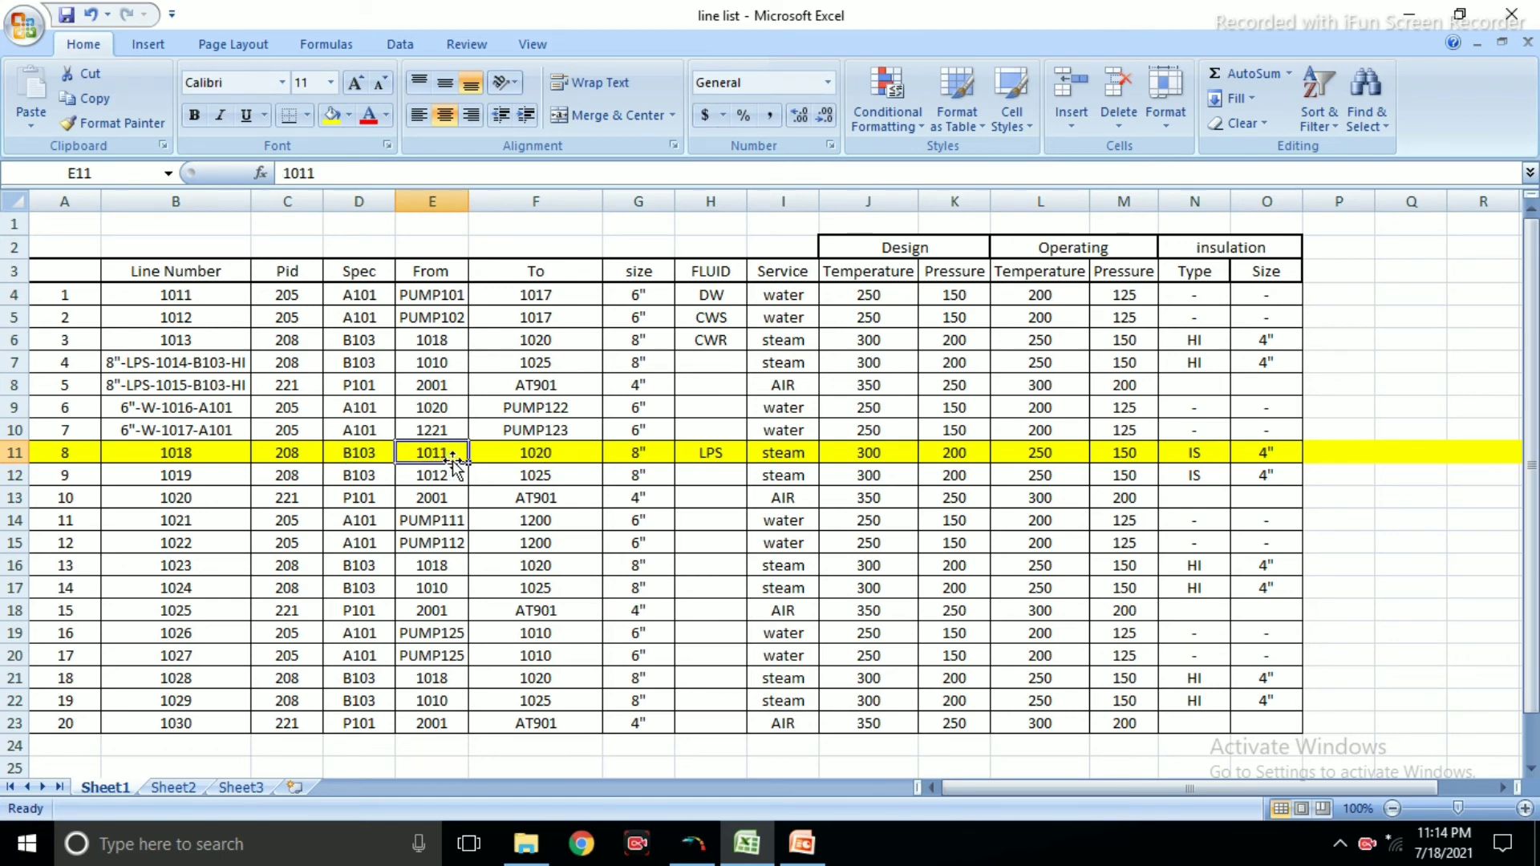
click(534, 457)
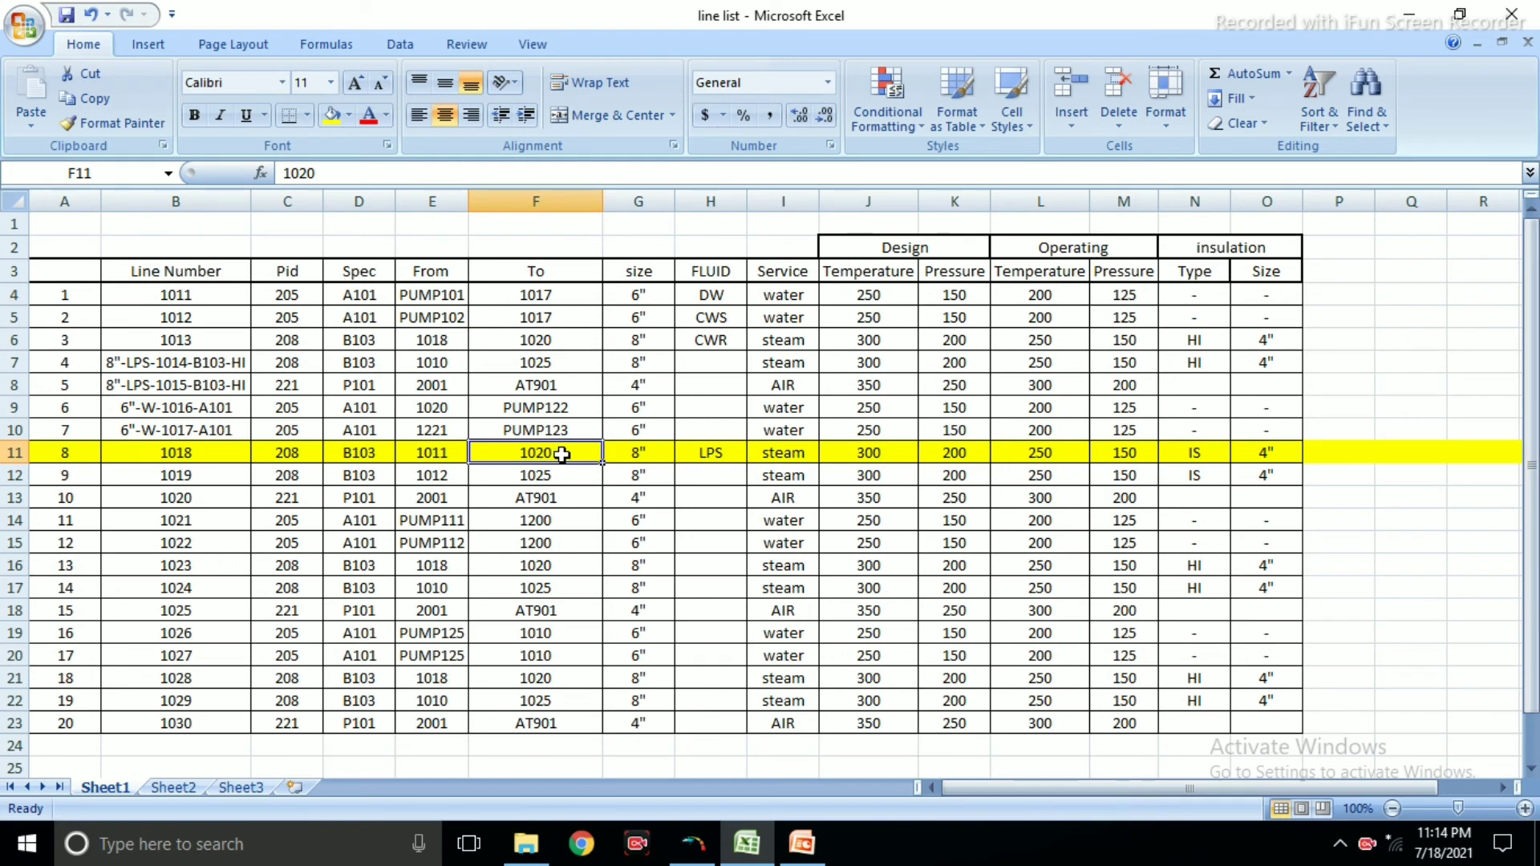
click(655, 452)
drag(412, 452, 543, 454)
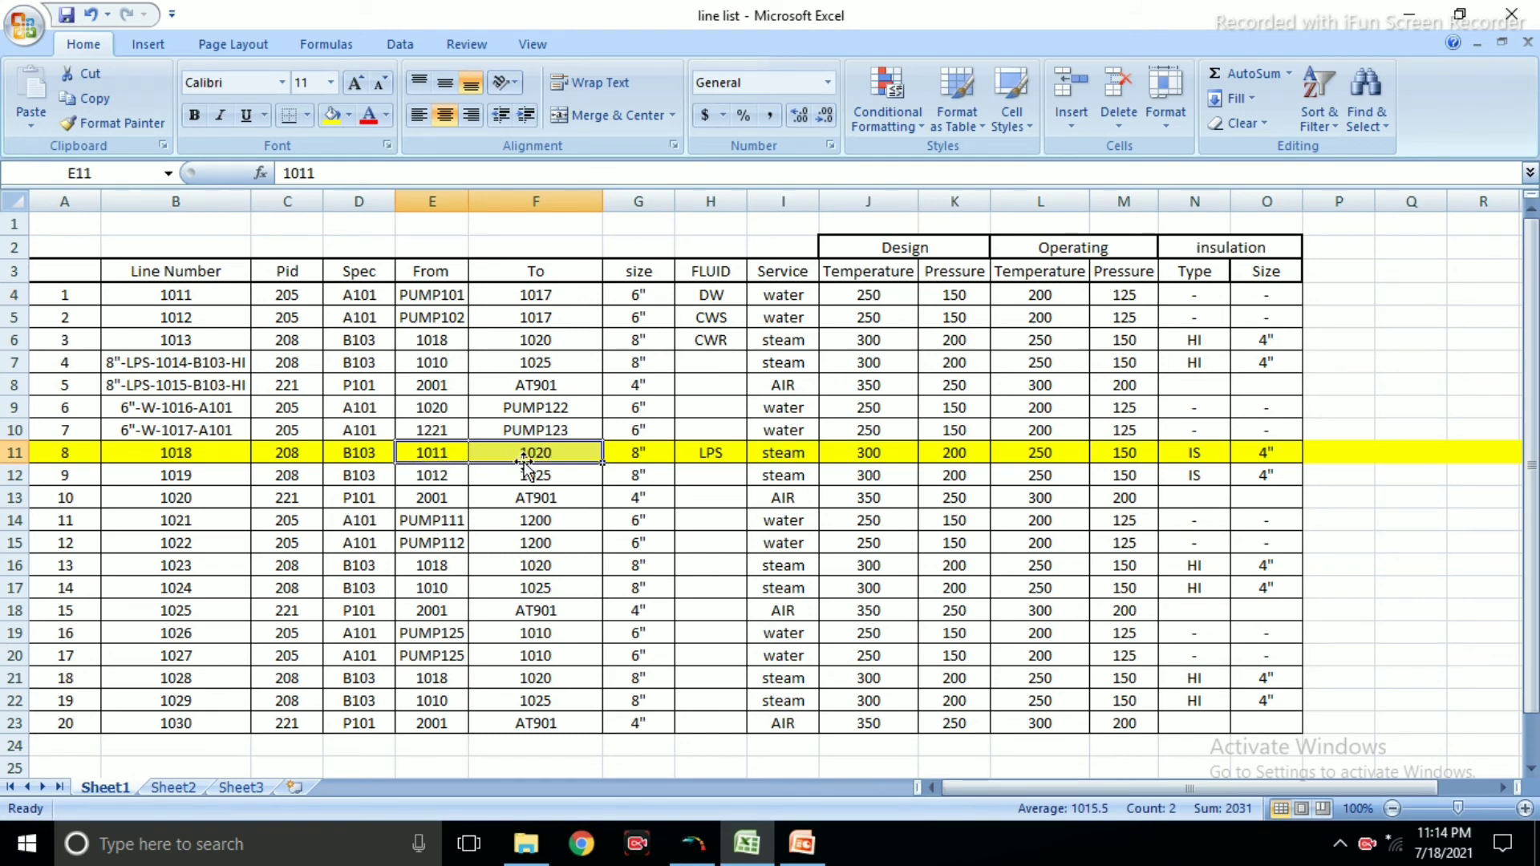
click(290, 455)
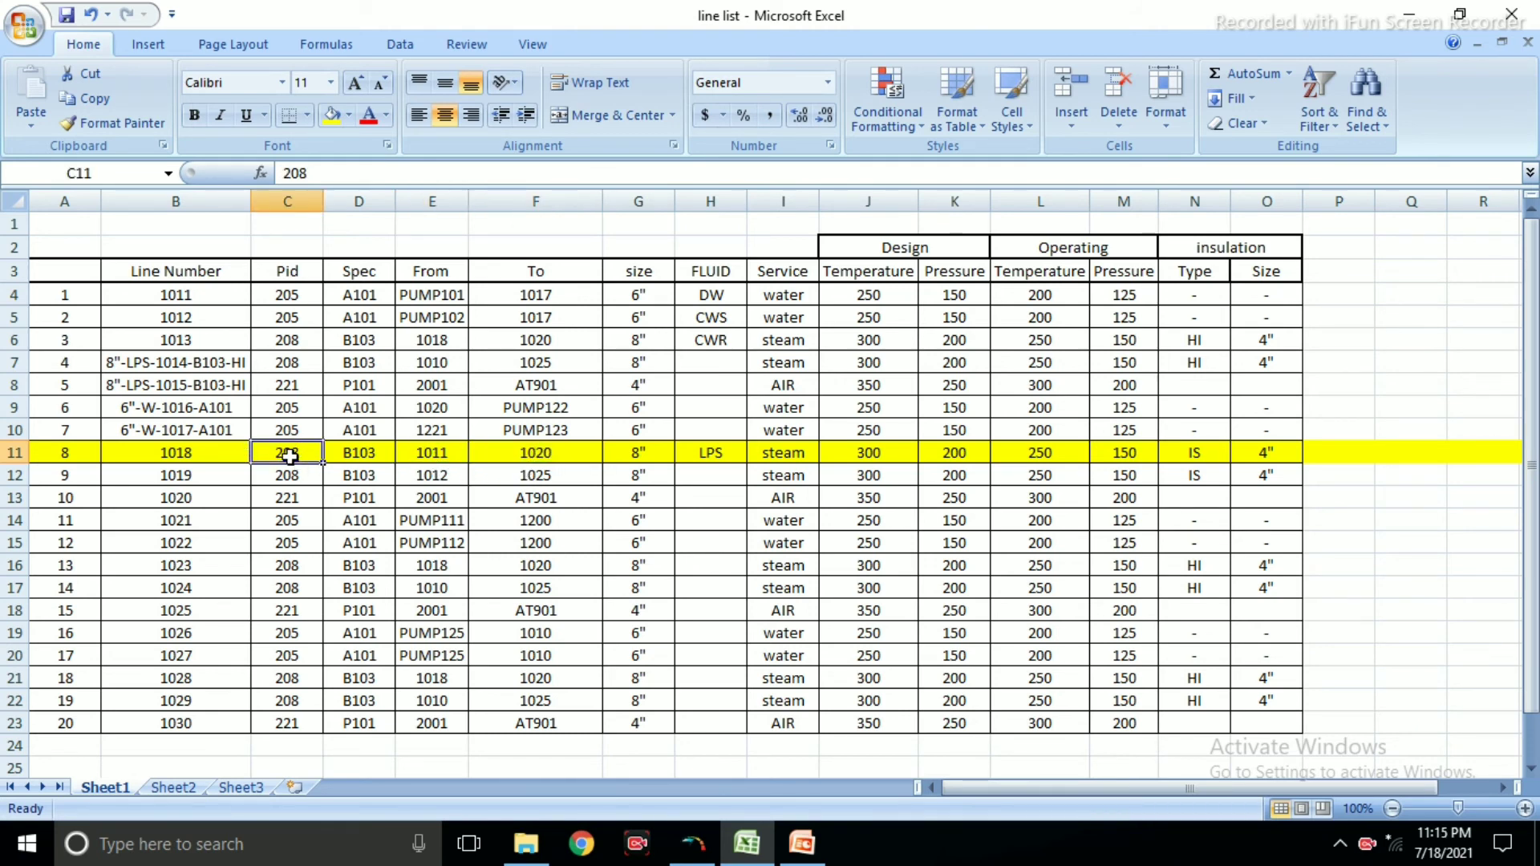
click(431, 455)
click(525, 455)
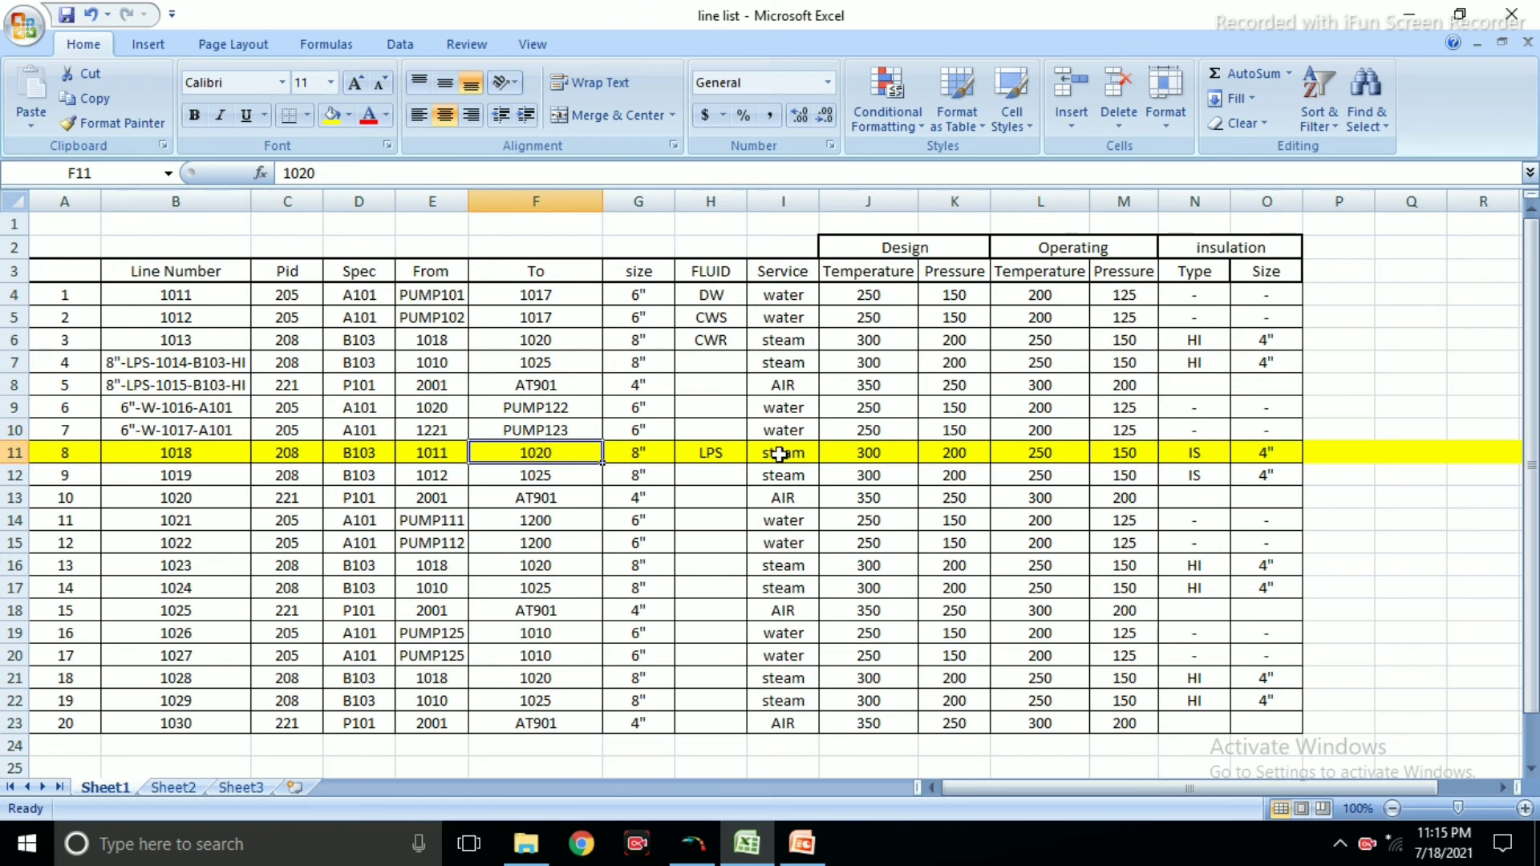
Review line 1018's fluid, design conditions and insulation type and size, and look over the whole line list.
click(732, 456)
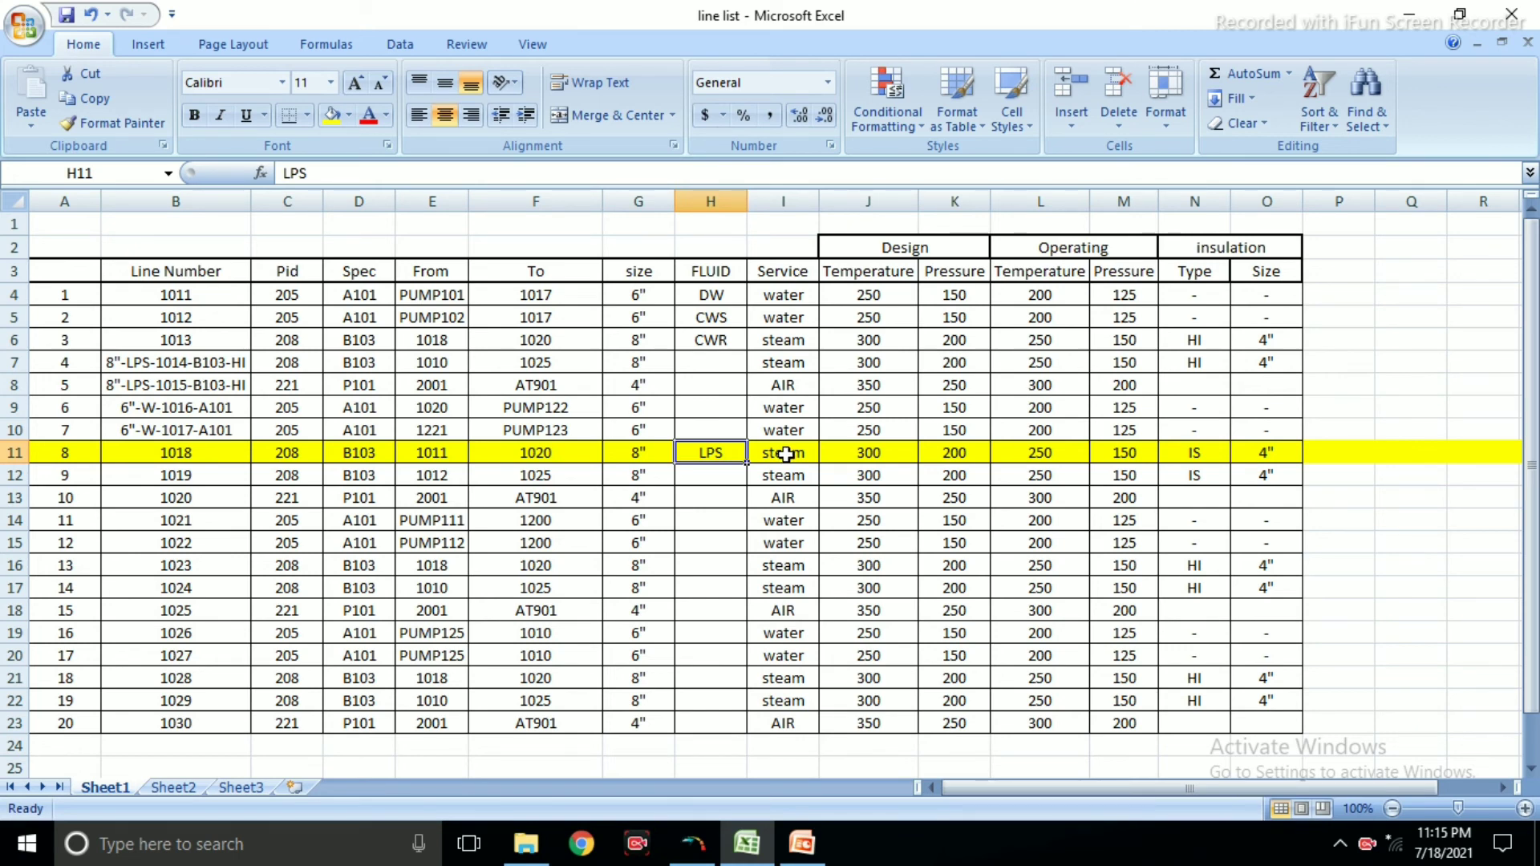
drag(872, 455, 979, 453)
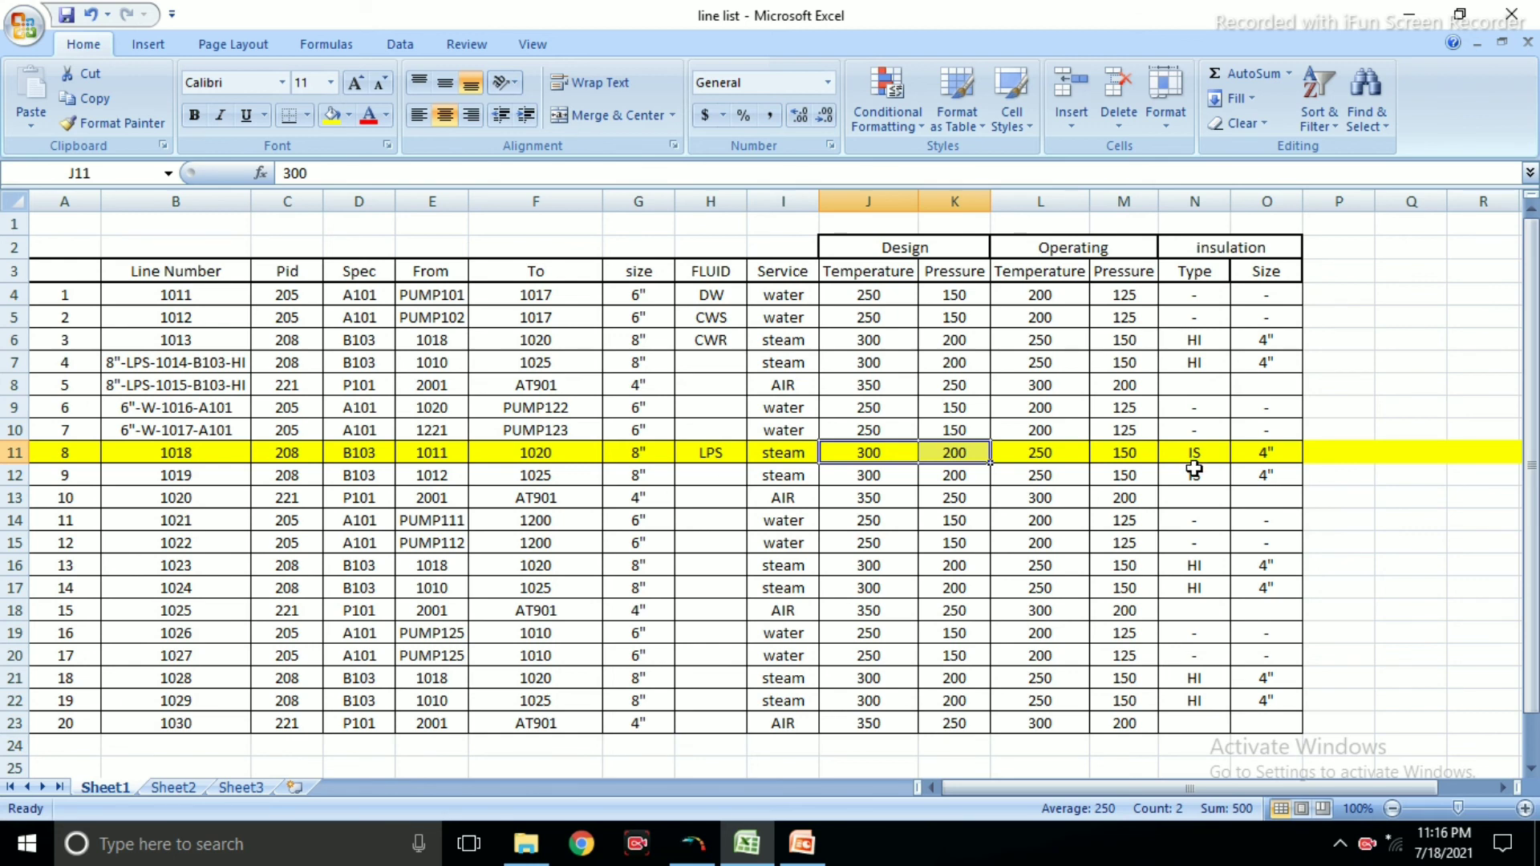
click(1194, 453)
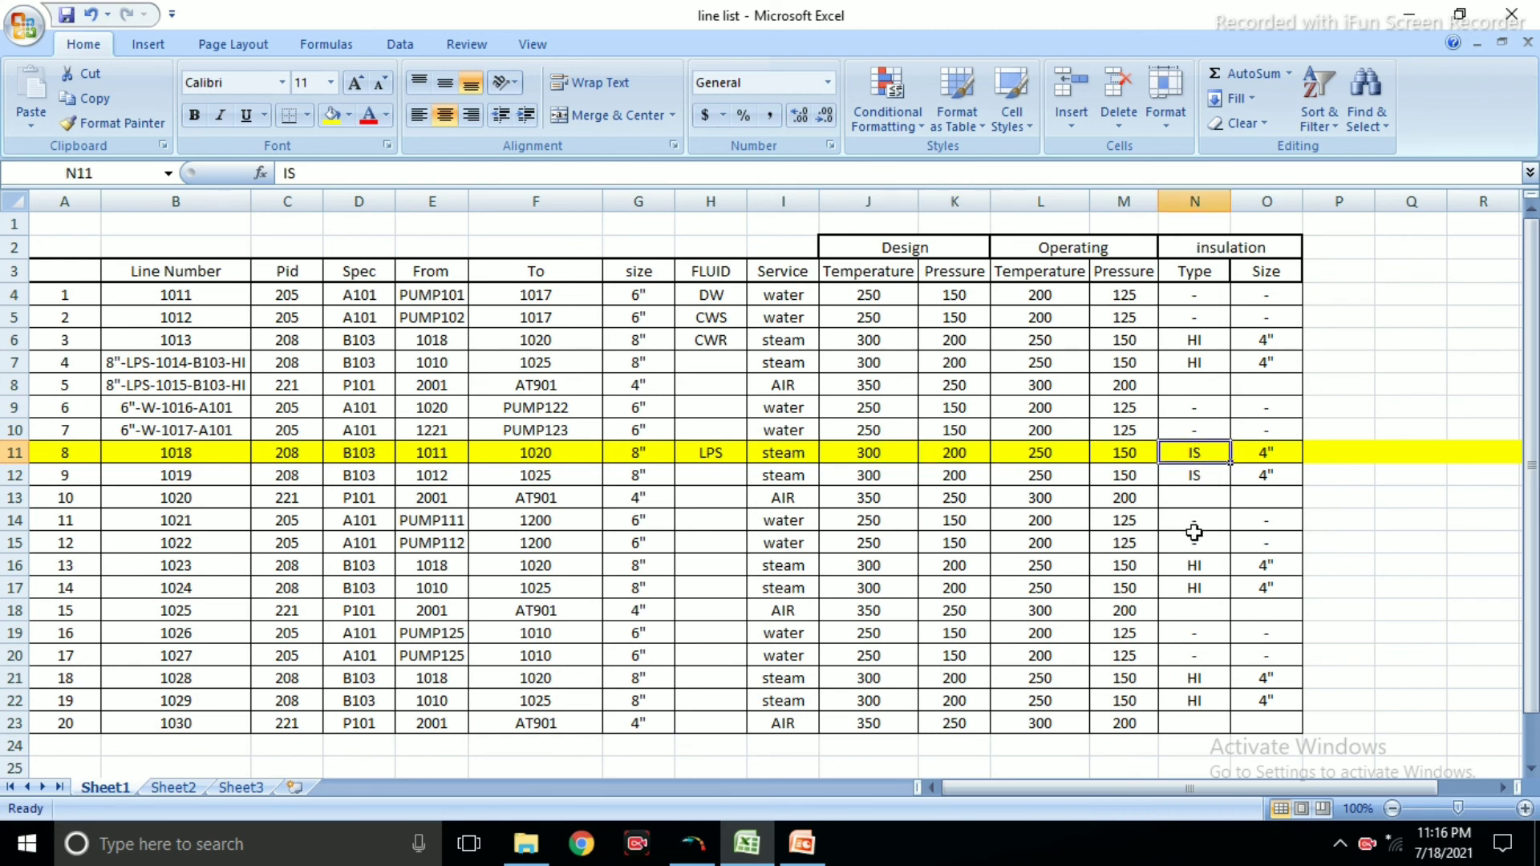
click(1275, 452)
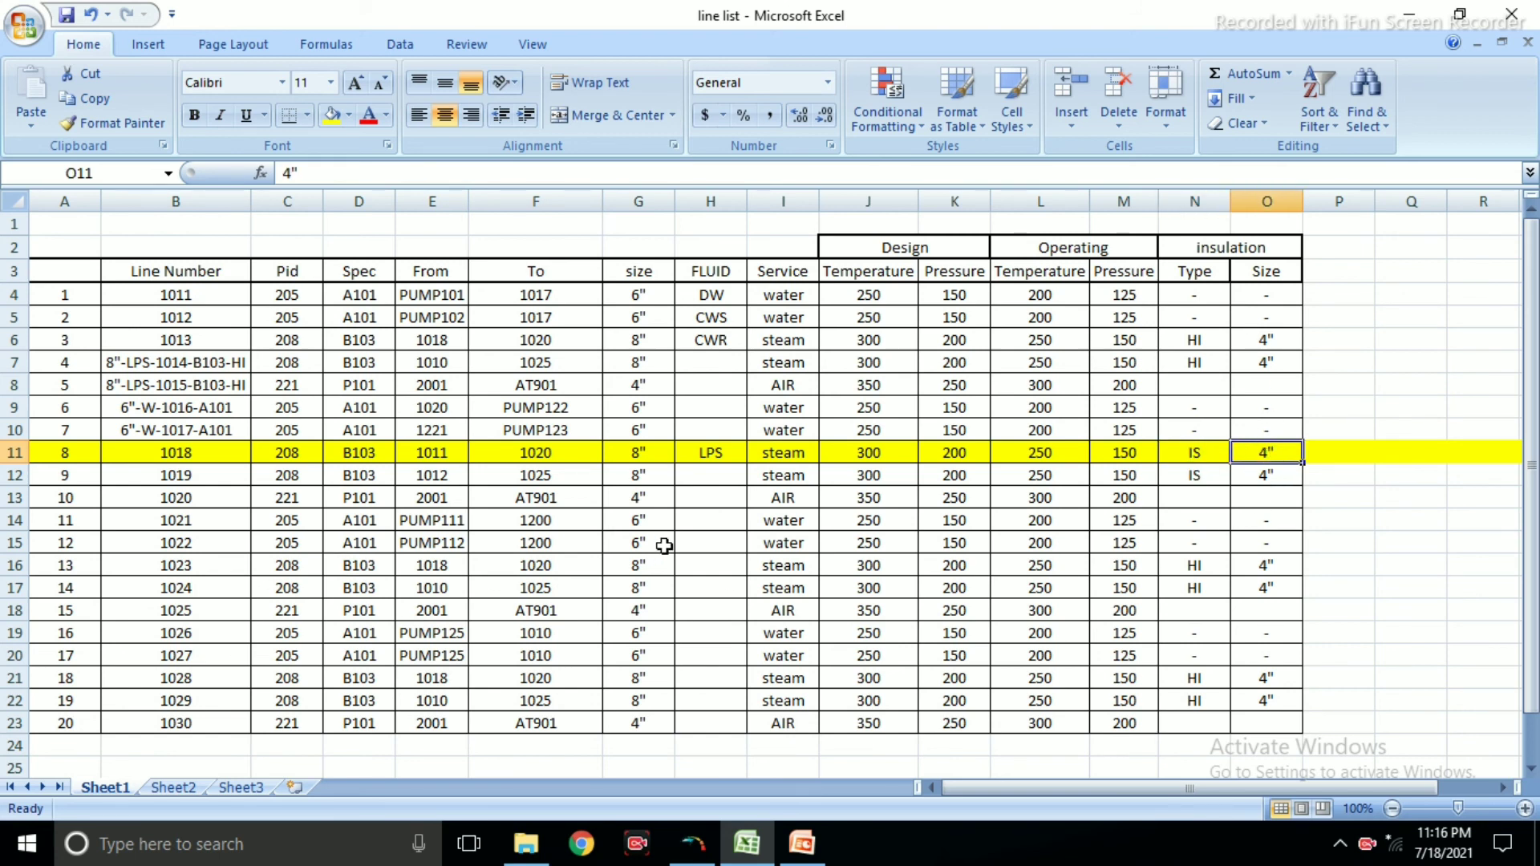
drag(83, 270, 1129, 699)
drag(1247, 701, 1252, 698)
click(842, 628)
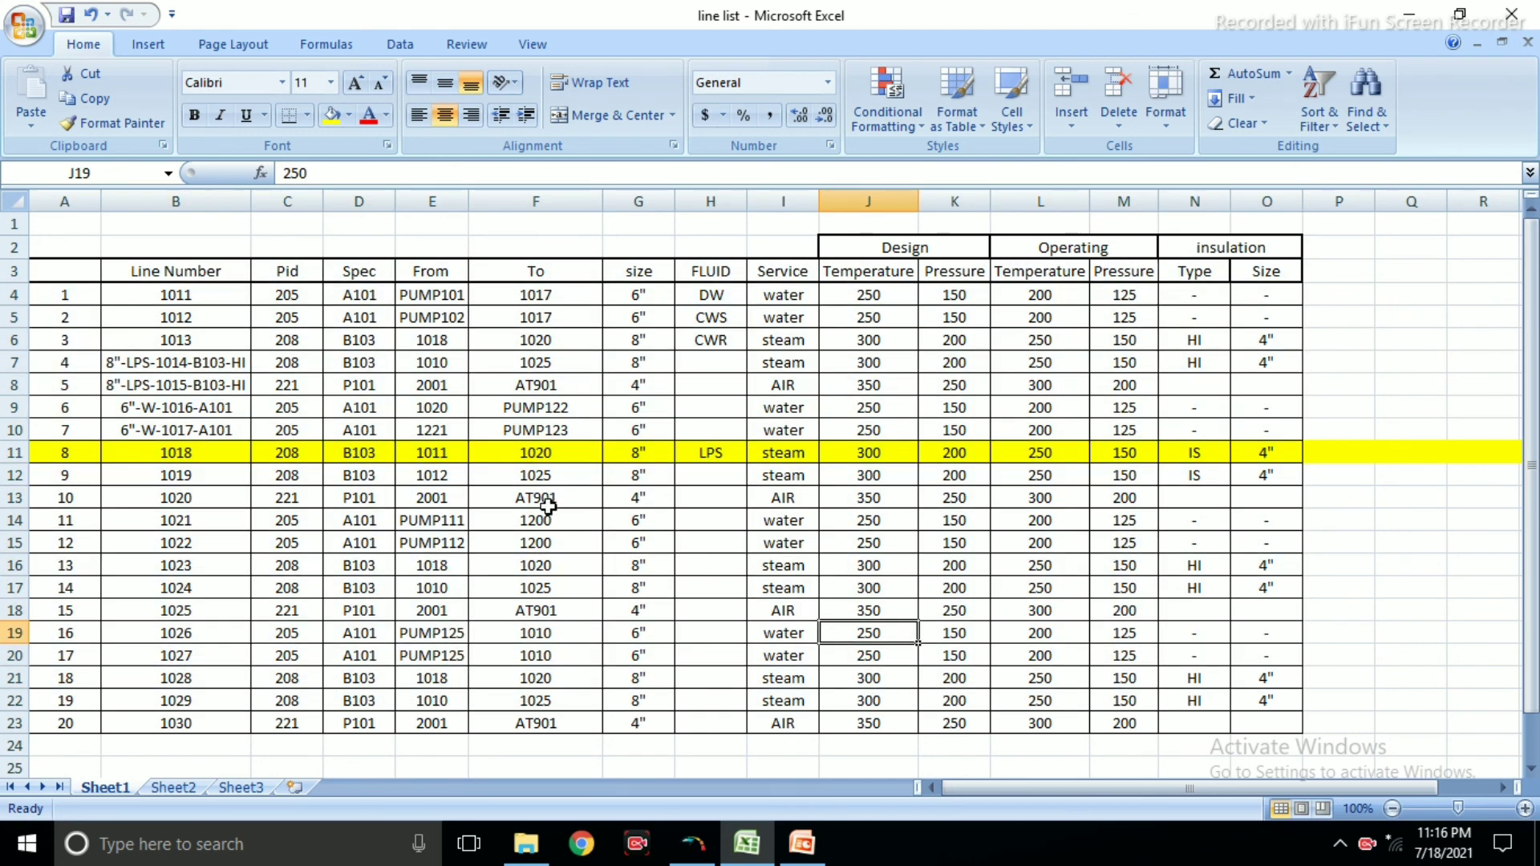